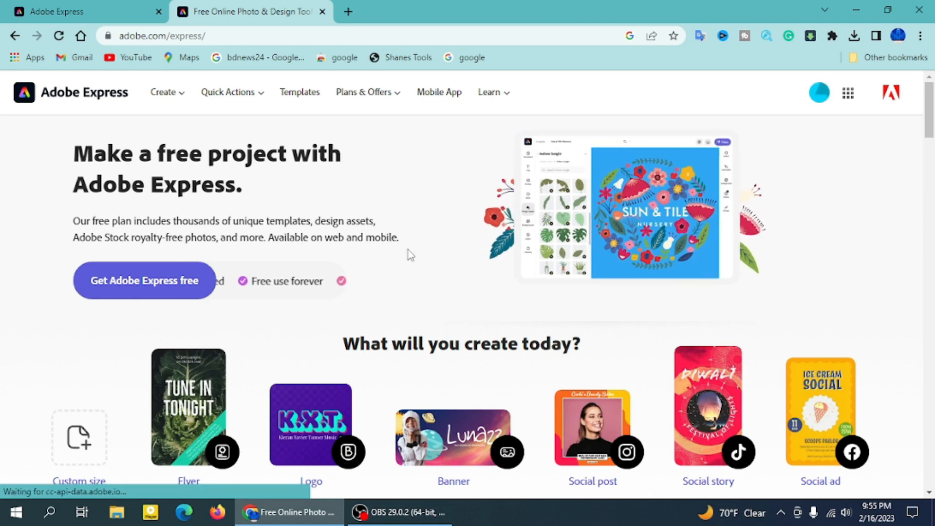
# Step: Look through the Adobe Express landing page, including its project types, photo, video and file quick actions, and template sections
pyautogui.scroll(-4, 246, 207)
pyautogui.scroll(4, 511, 243)
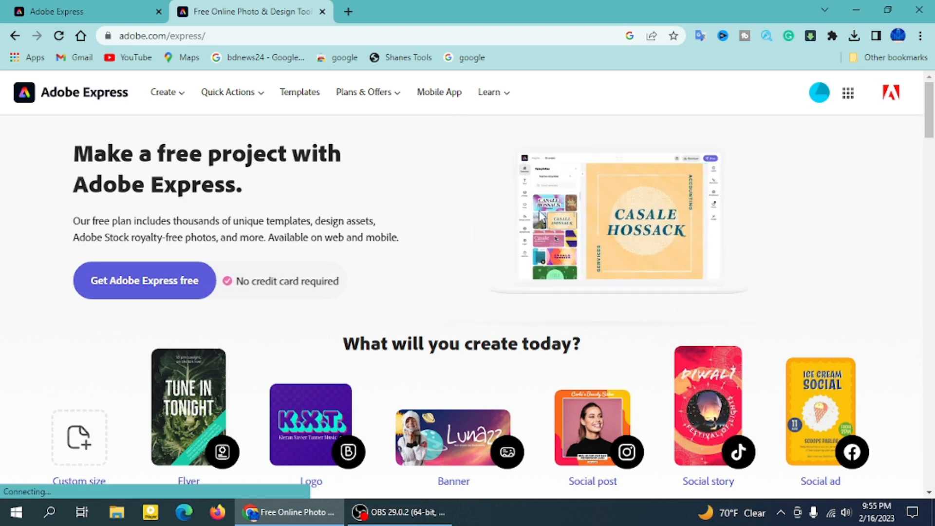
pyautogui.scroll(-4, 662, 225)
pyautogui.scroll(-5, 634, 224)
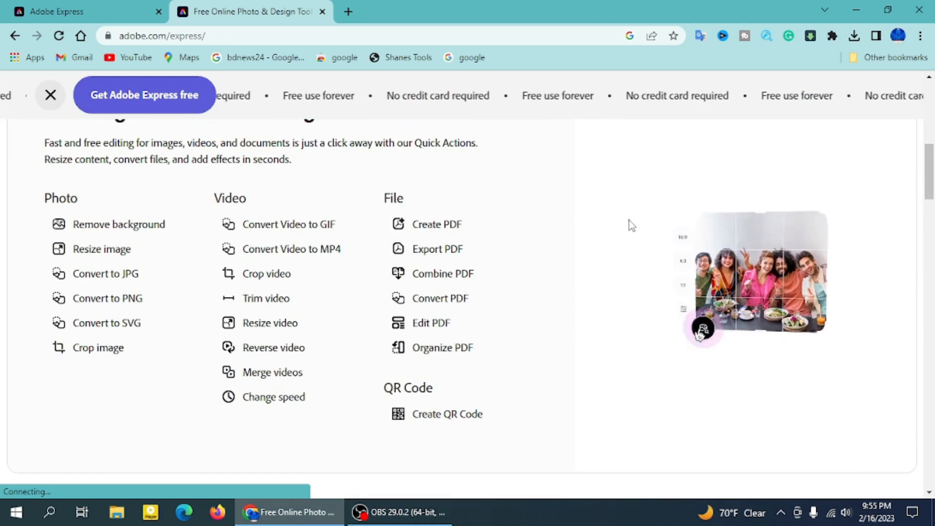
pyautogui.scroll(-8, 419, 209)
pyautogui.scroll(20, 449, 209)
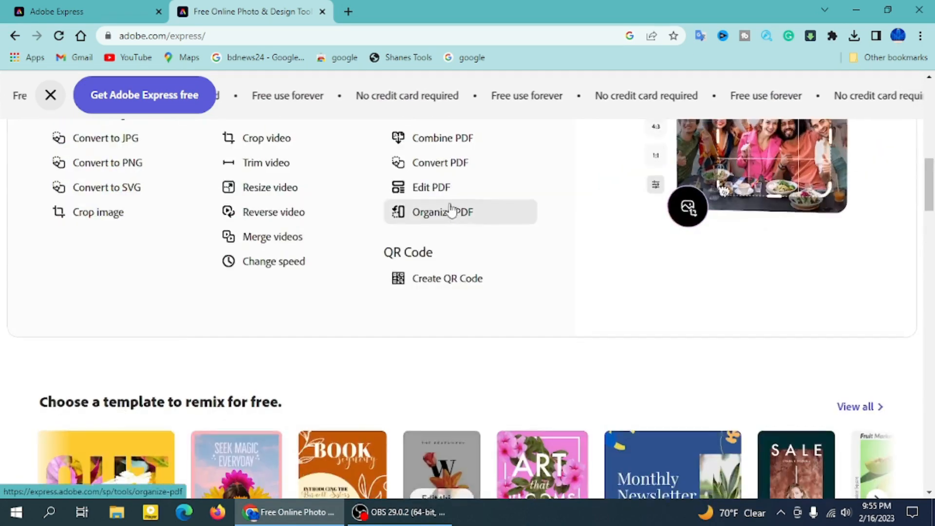
pyautogui.scroll(-11, 453, 204)
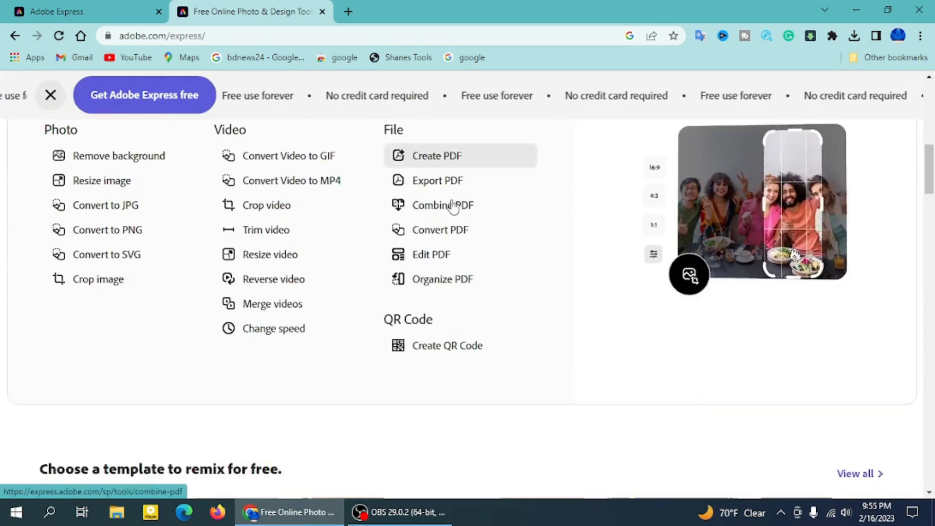
pyautogui.scroll(2, 453, 204)
pyautogui.scroll(-1, 454, 205)
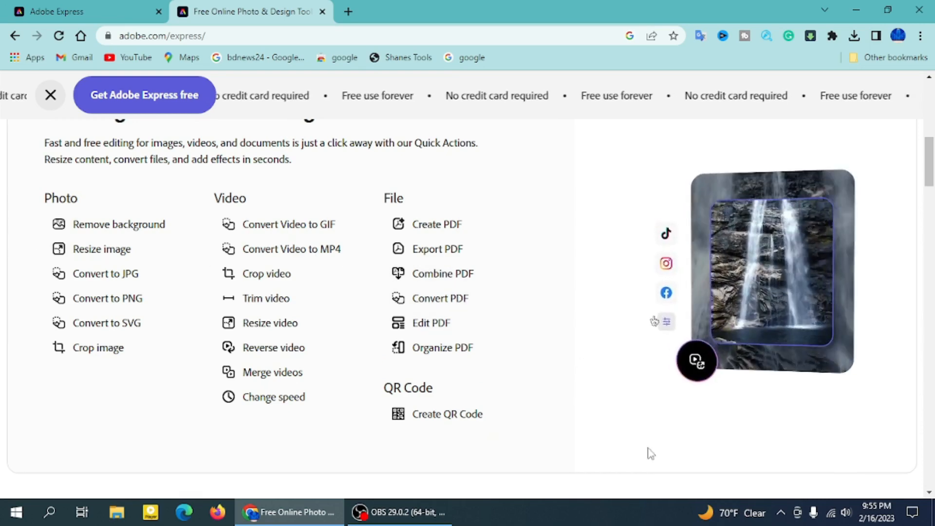
pyautogui.scroll(-8, 513, 328)
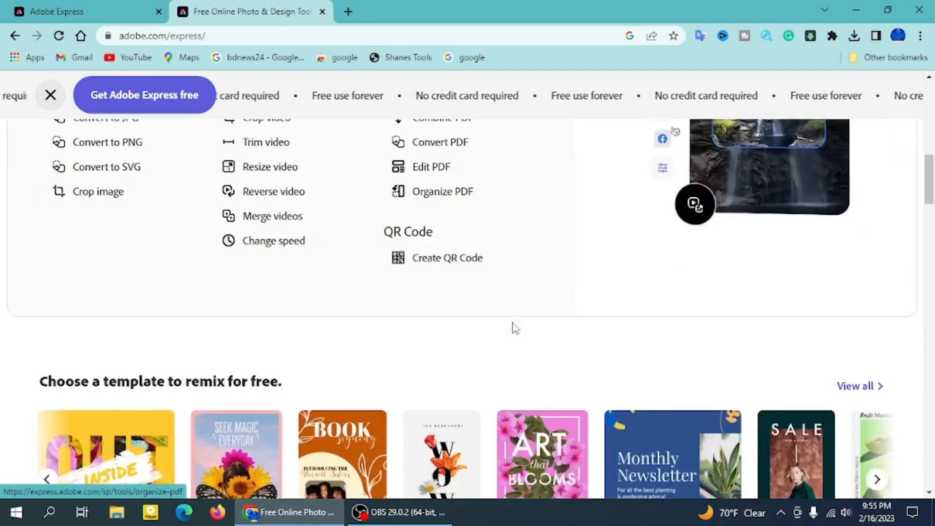
pyautogui.scroll(-10, 513, 328)
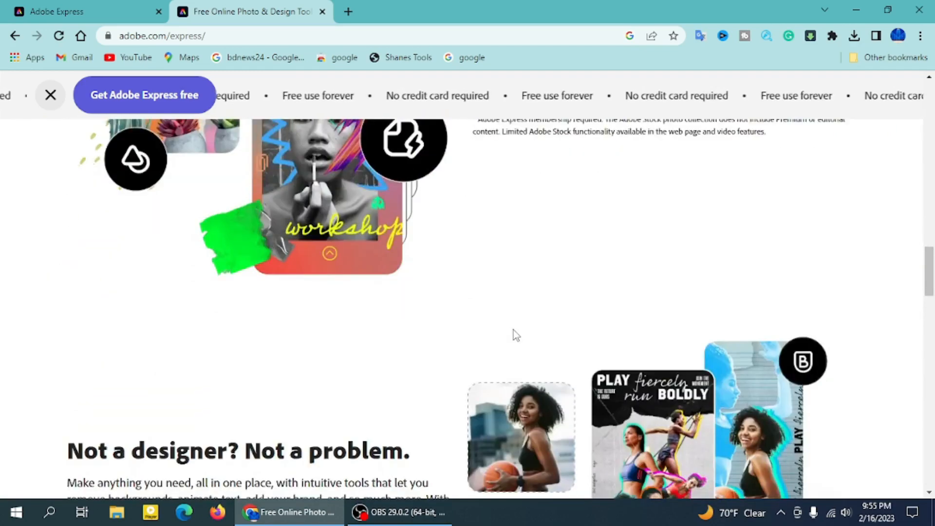
pyautogui.scroll(4, 513, 330)
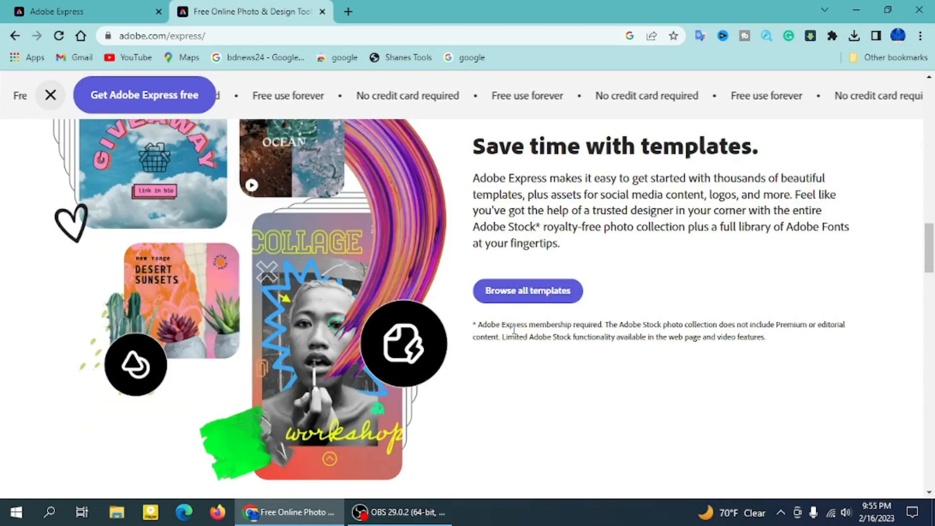
pyautogui.scroll(20, 514, 330)
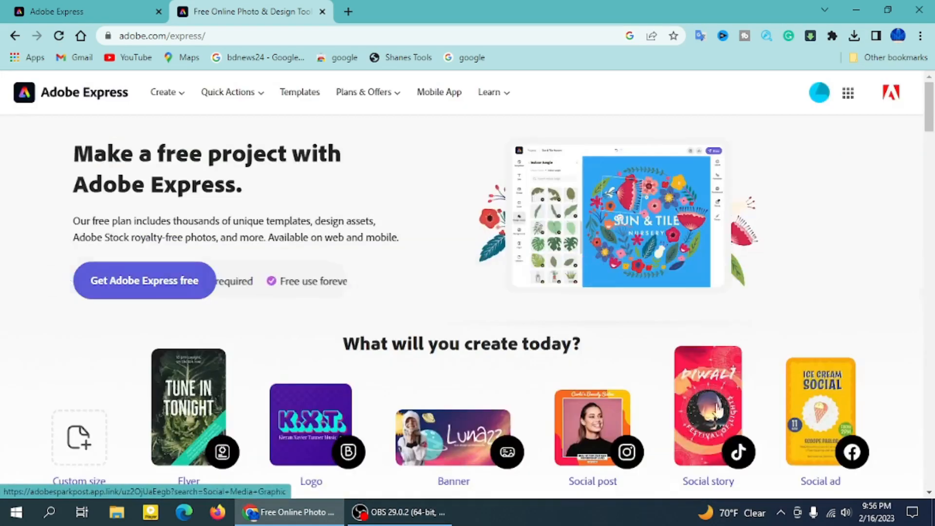
pyautogui.scroll(-3, 206, 214)
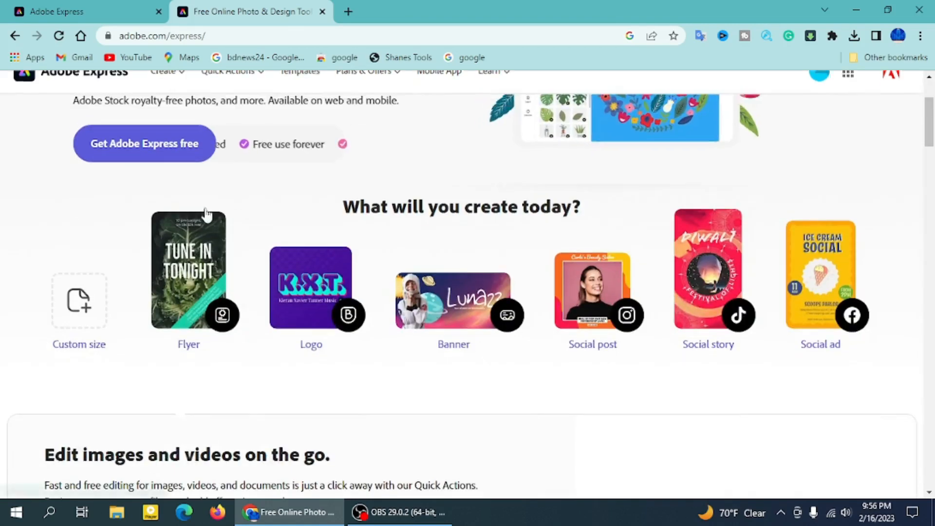
# Step: Enter the free Adobe Express workspace and open the Remove background quick action
pyautogui.click(152, 152)
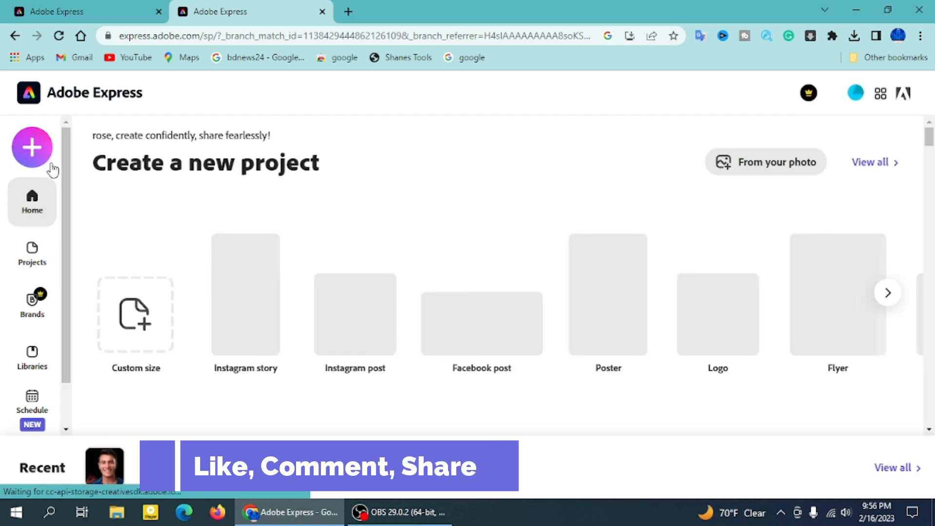
pyautogui.scroll(-8, 534, 216)
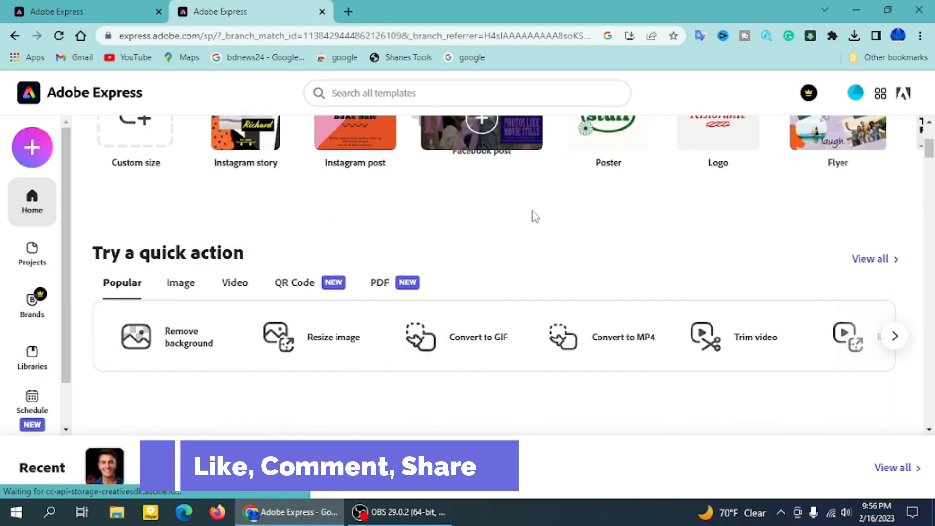
pyautogui.scroll(8, 531, 203)
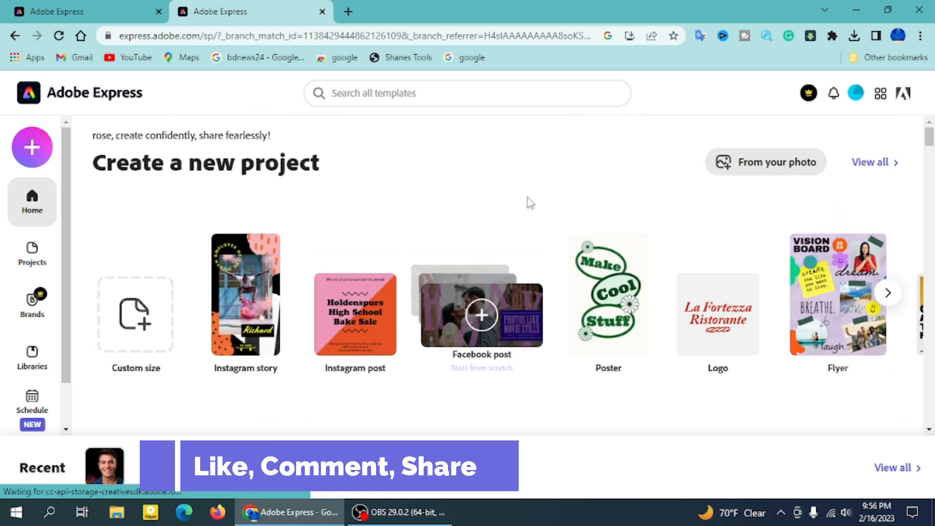
pyautogui.scroll(-4, 438, 224)
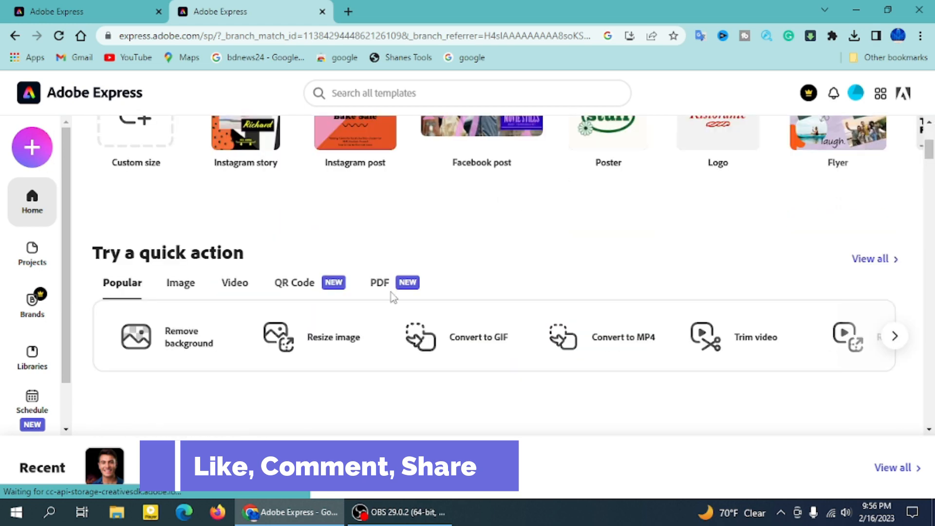
pyautogui.click(175, 348)
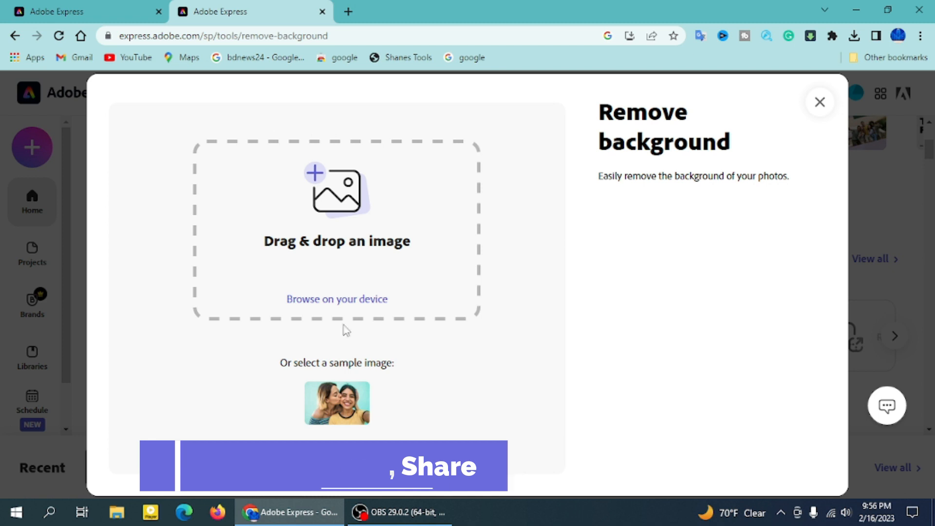
pyautogui.click(379, 303)
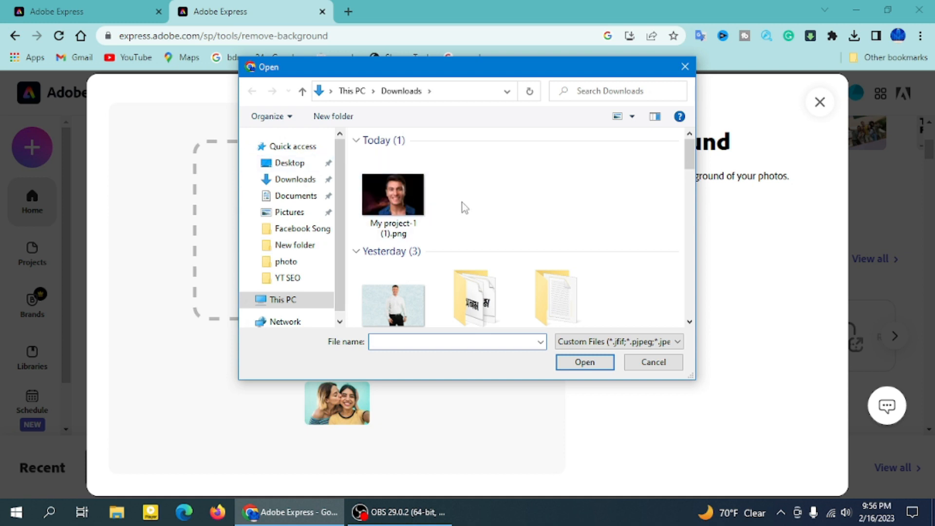
pyautogui.scroll(-5, 511, 258)
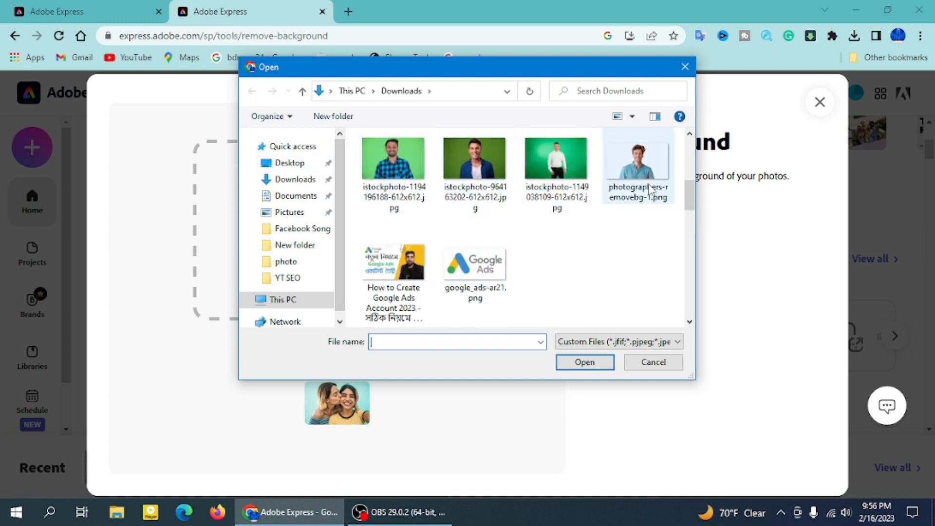
pyautogui.click(460, 185)
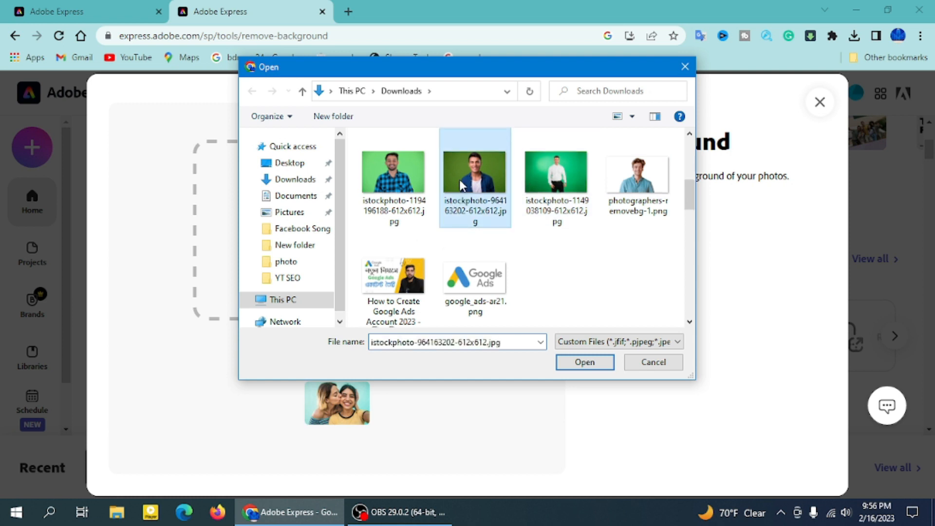
pyautogui.click(584, 362)
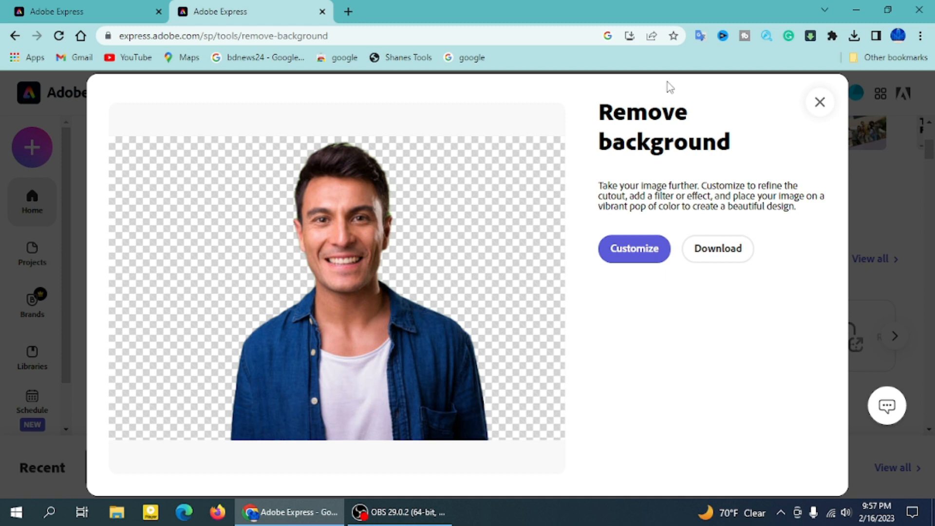
# Step: Open the cutout for customizing, enlarge it to nearly the full canvas height and place it near the canvas centre
pyautogui.click(618, 254)
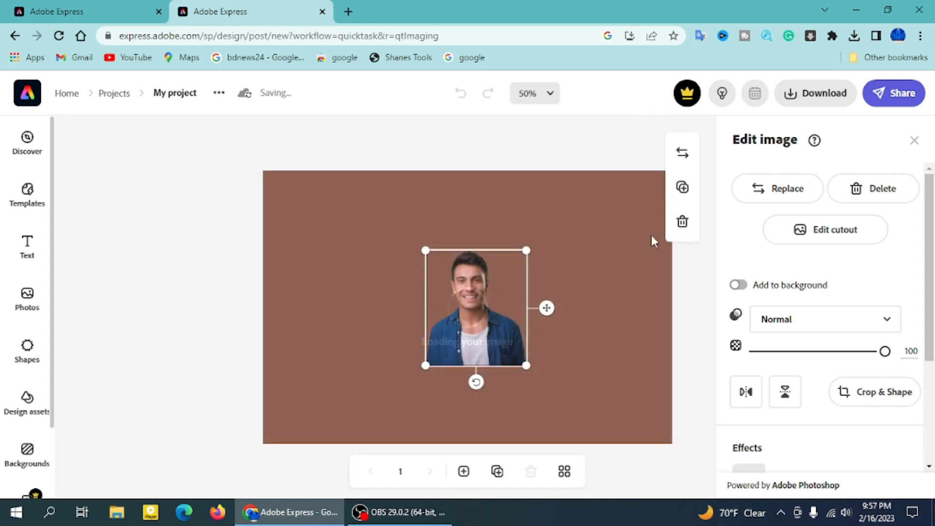
pyautogui.moveTo(464, 335); pyautogui.dragTo(340, 278)
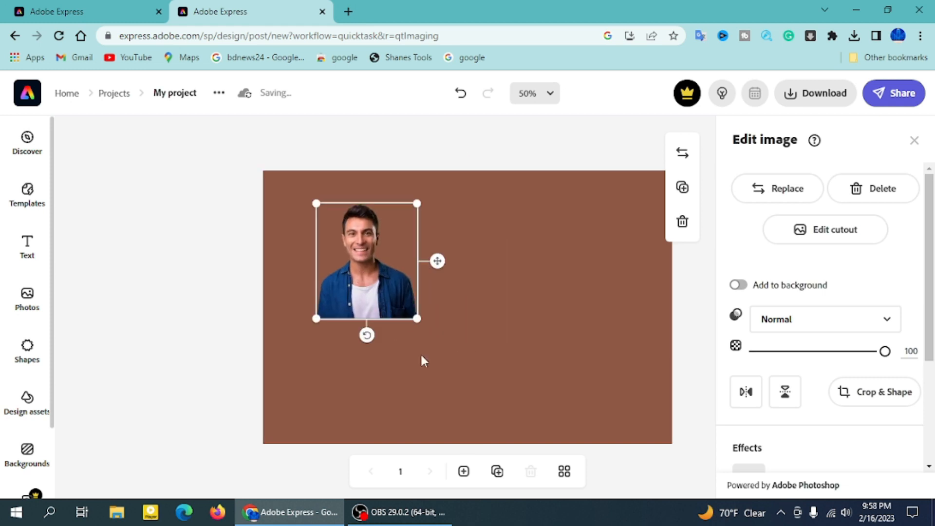
pyautogui.moveTo(419, 319); pyautogui.dragTo(598, 384)
pyautogui.moveTo(406, 330); pyautogui.dragTo(471, 325)
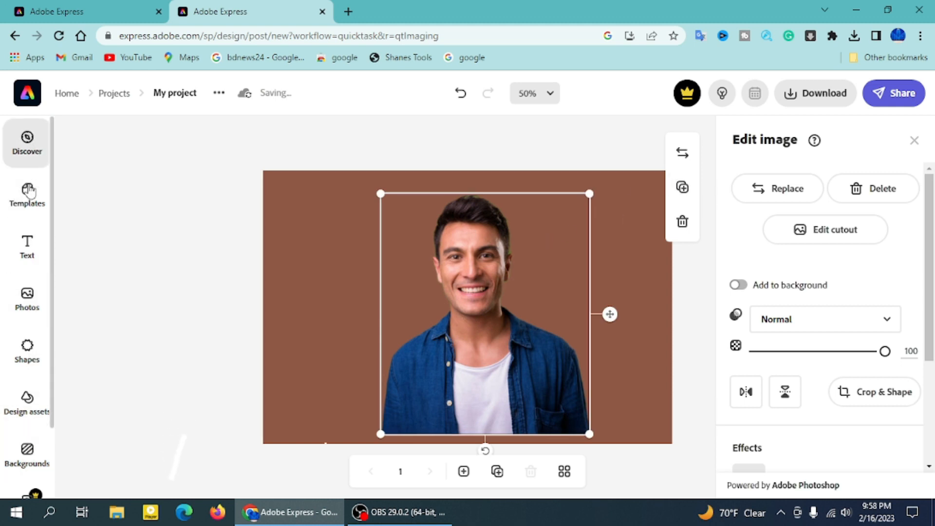
# Step: Examine the editor's templates, text, shapes, design assets, backgrounds and libraries, then close the asset browser
pyautogui.scroll(-2, 21, 390)
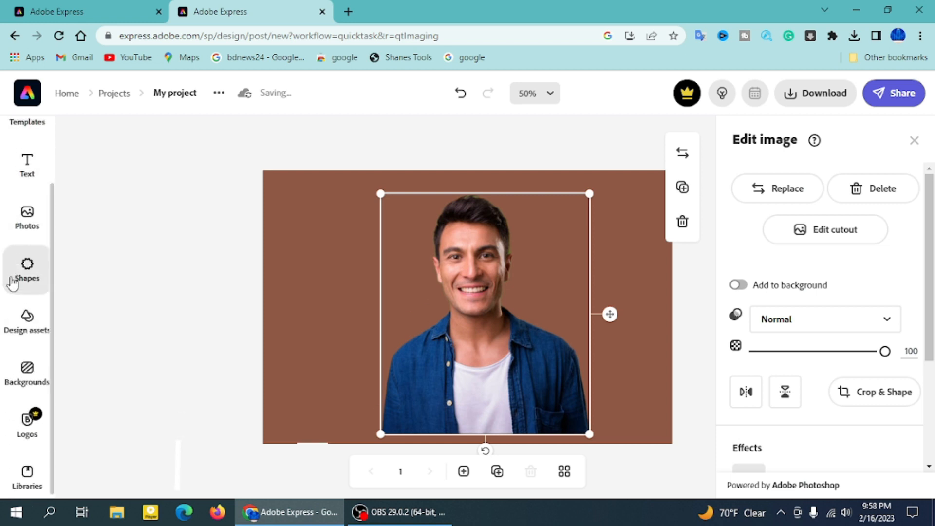
pyautogui.scroll(2, 22, 272)
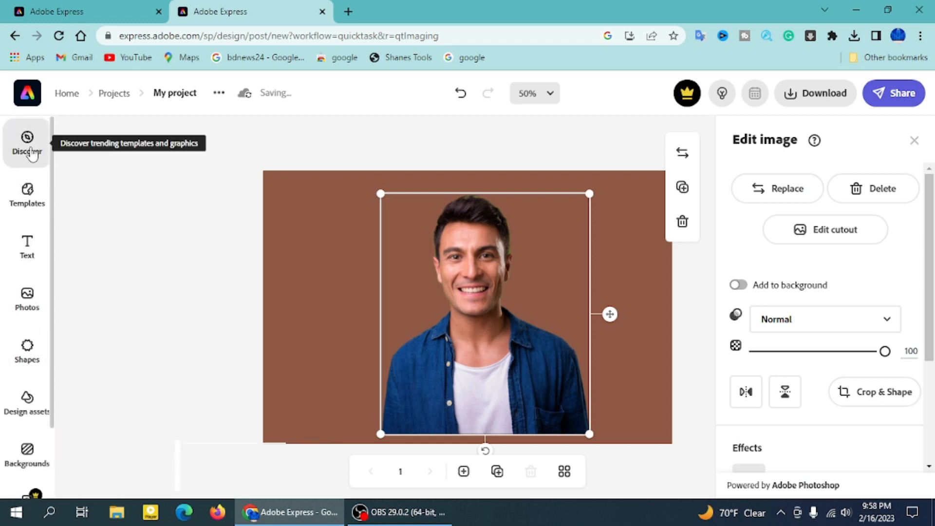
pyautogui.click(38, 205)
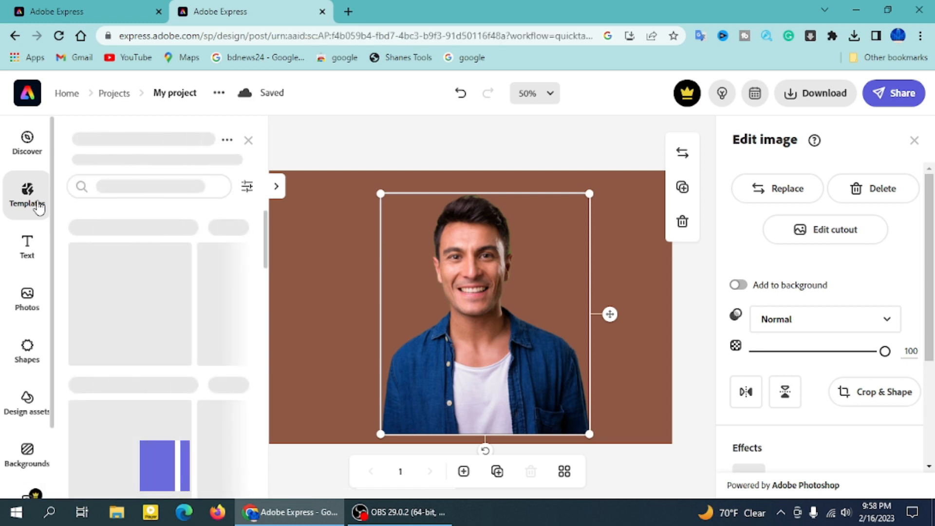
pyautogui.click(27, 248)
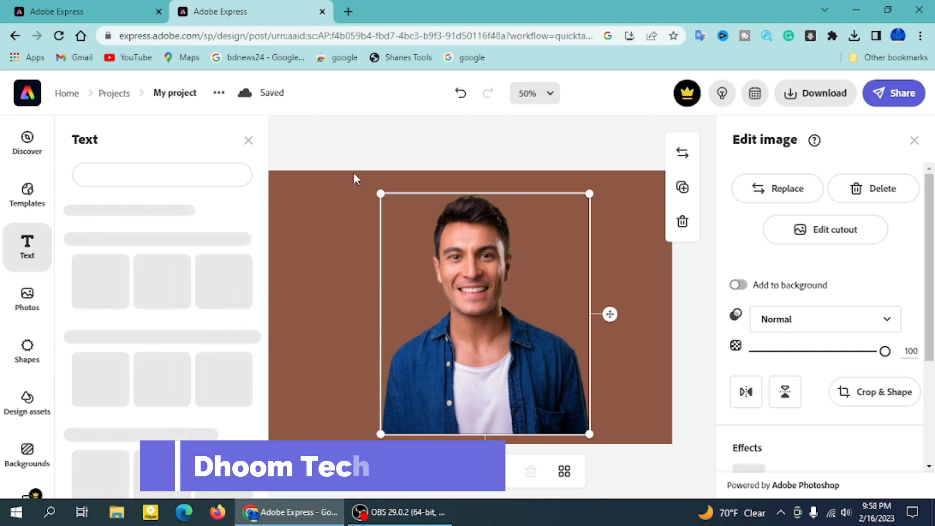
pyautogui.scroll(-2, 24, 297)
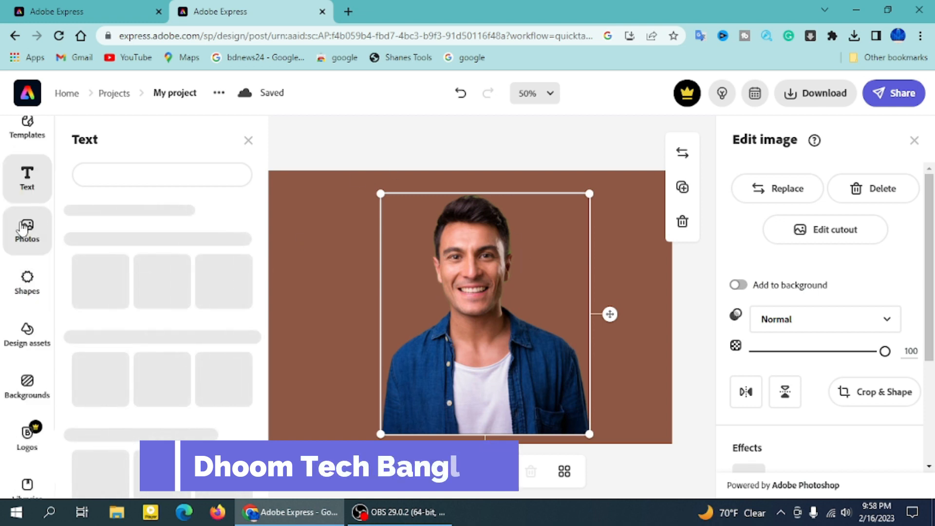
pyautogui.click(33, 295)
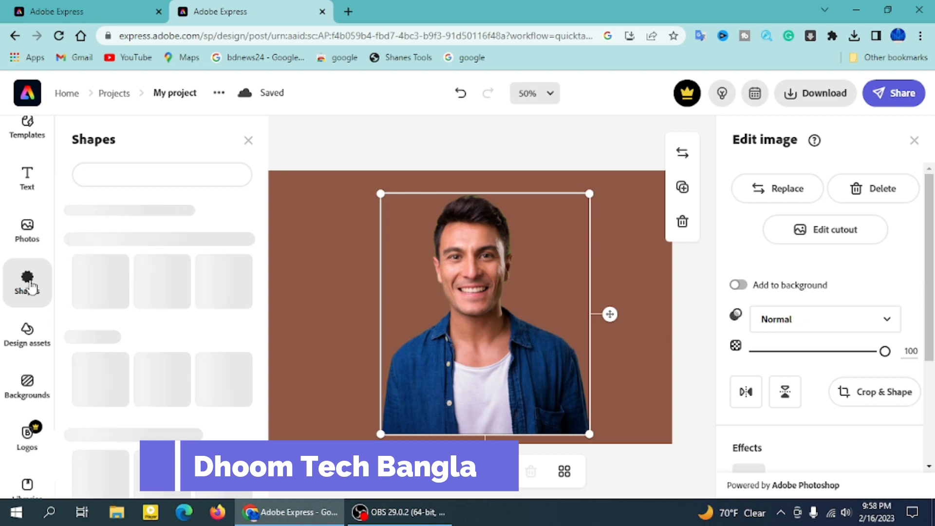
pyautogui.scroll(-5, 200, 323)
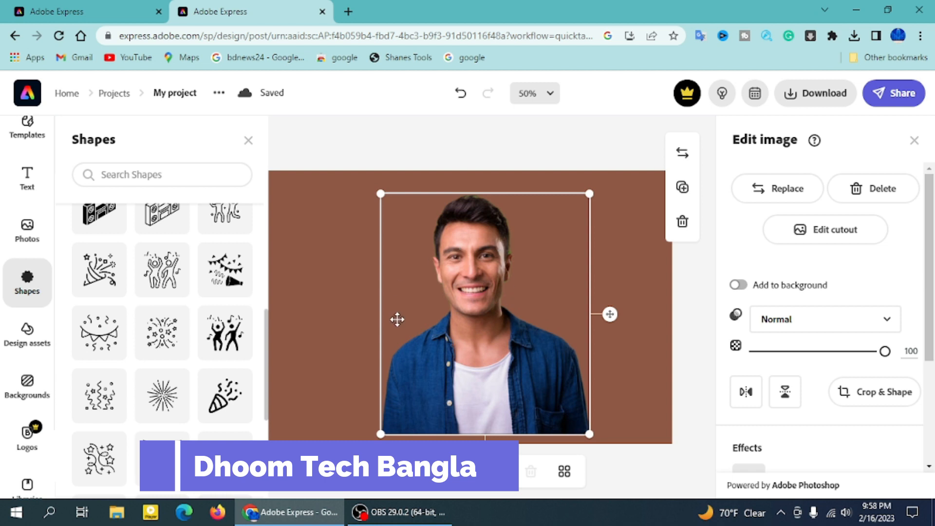
pyautogui.click(28, 346)
pyautogui.scroll(-3, 234, 312)
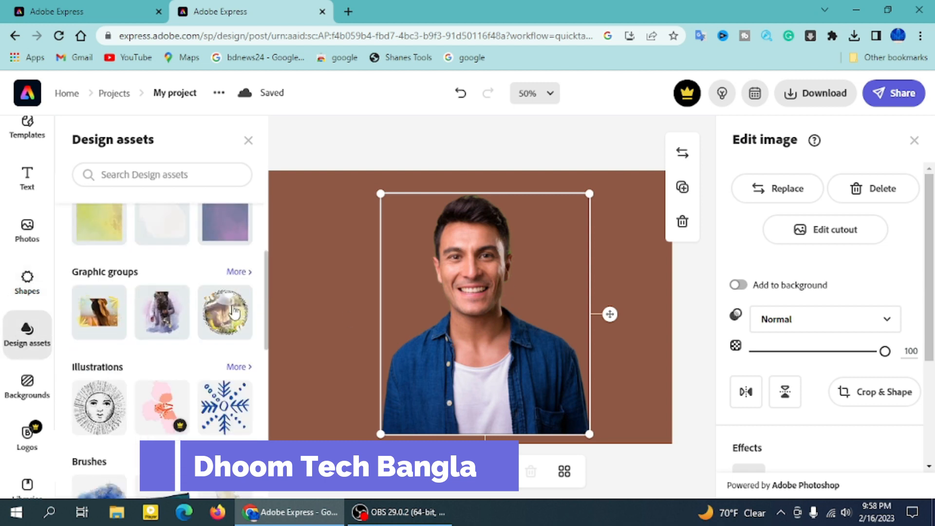
pyautogui.scroll(-3, 235, 311)
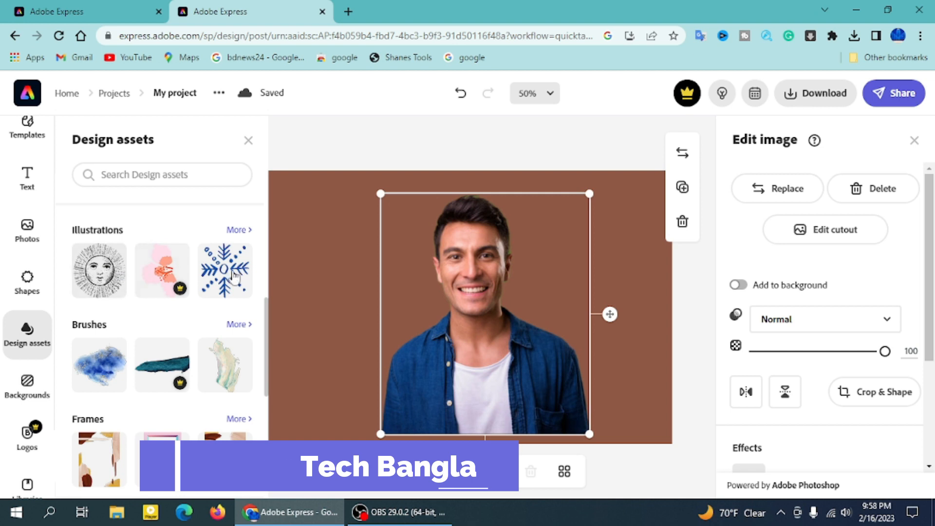
pyautogui.scroll(-5, 240, 282)
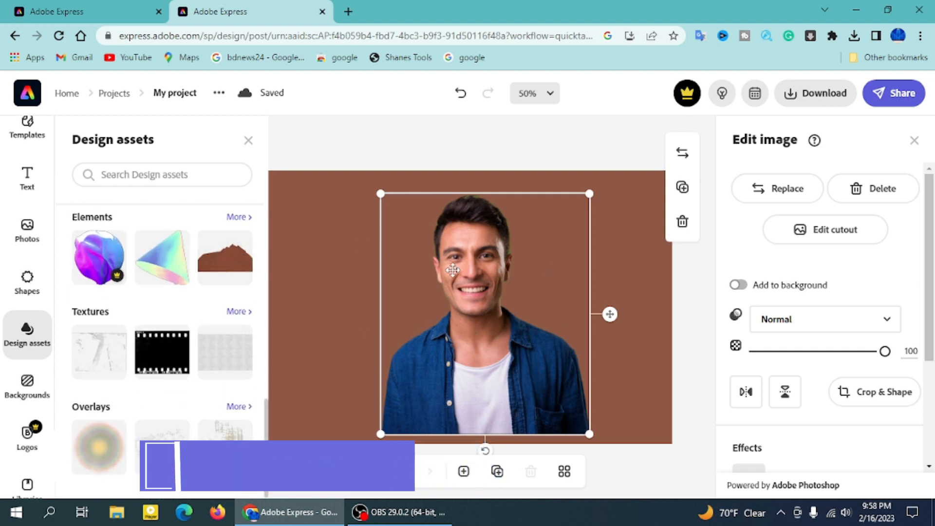
pyautogui.click(35, 382)
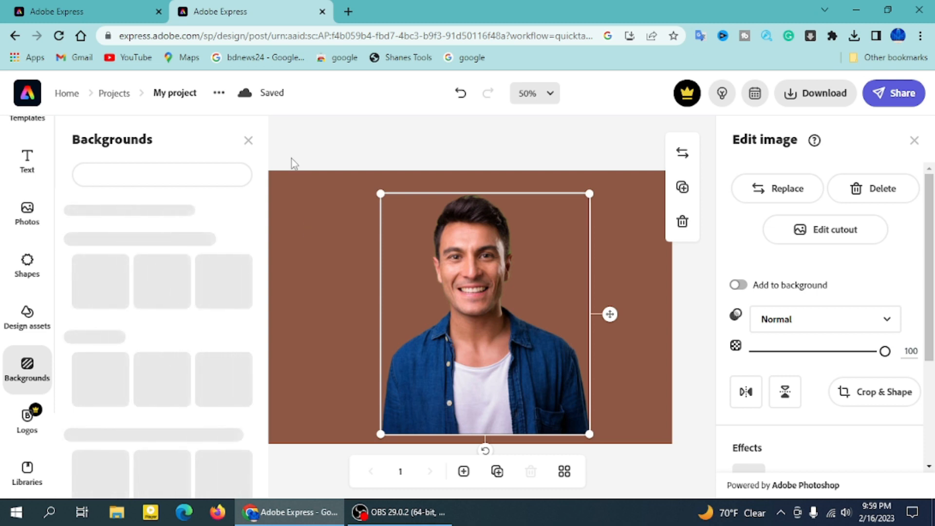
pyautogui.click(26, 482)
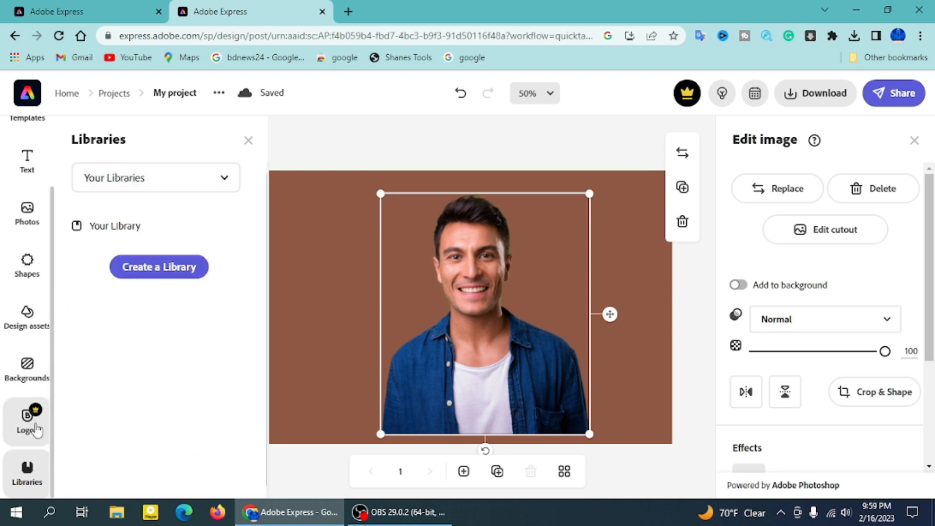
pyautogui.click(249, 141)
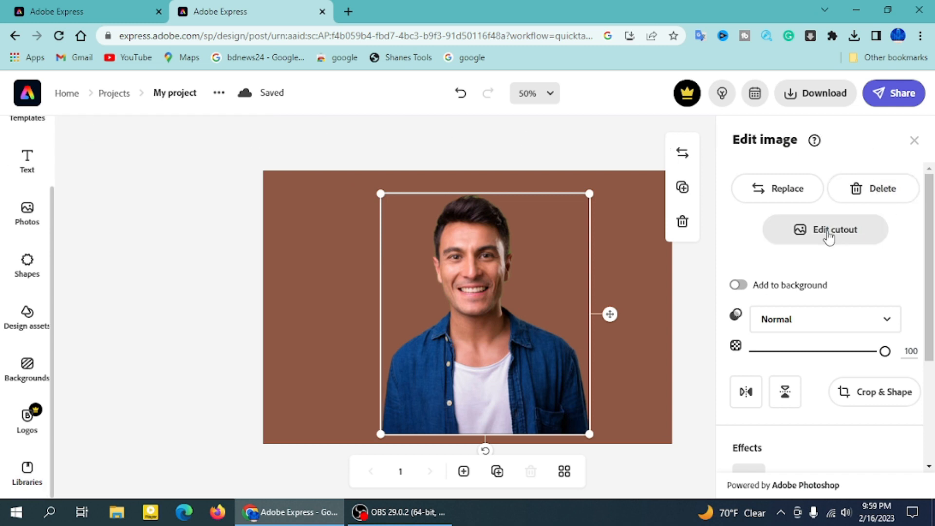
# Step: Move the cutout up to the canvas's upper edge, then try it as the background, detach it again and shrink it
pyautogui.moveTo(464, 317)
pyautogui.mouseDown()
pyautogui.moveTo(482, 297)
pyautogui.moveTo(506, 304)
pyautogui.moveTo(512, 317)
pyautogui.moveTo(473, 307)
pyautogui.mouseUp()
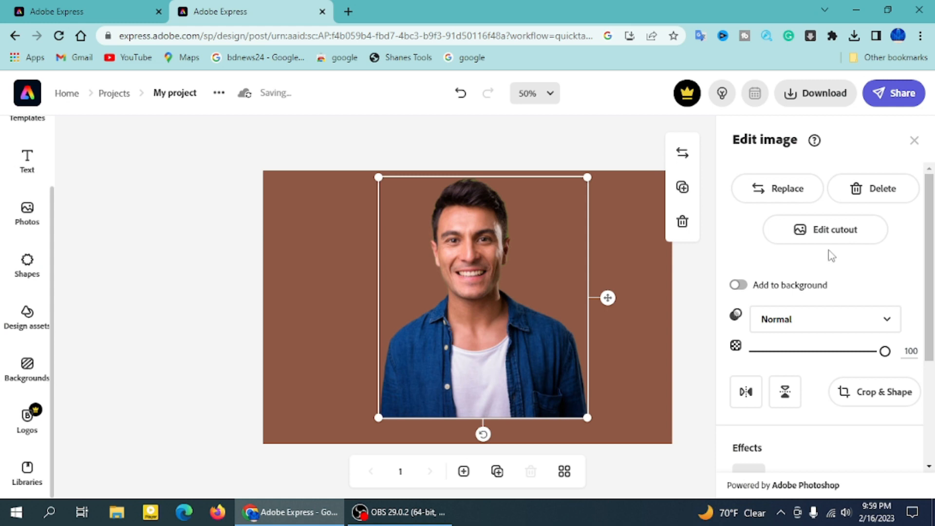
pyautogui.click(738, 285)
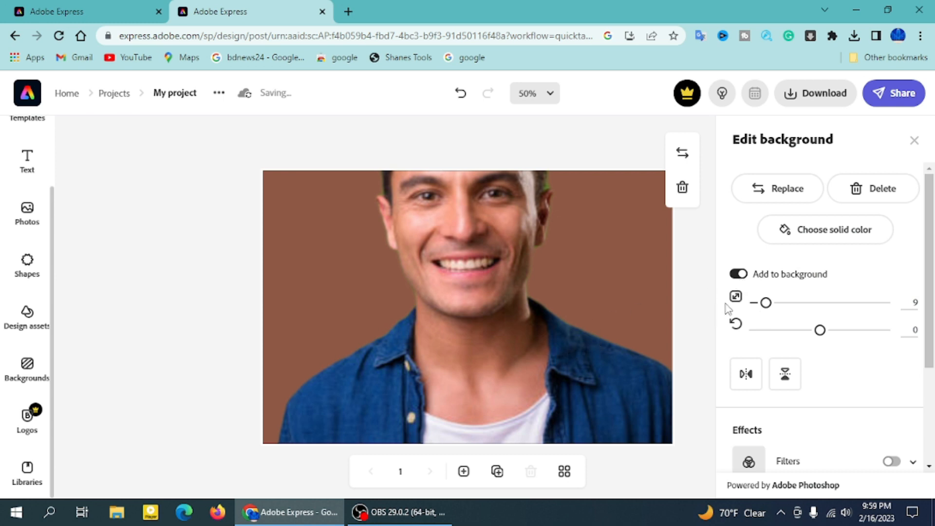
pyautogui.click(738, 274)
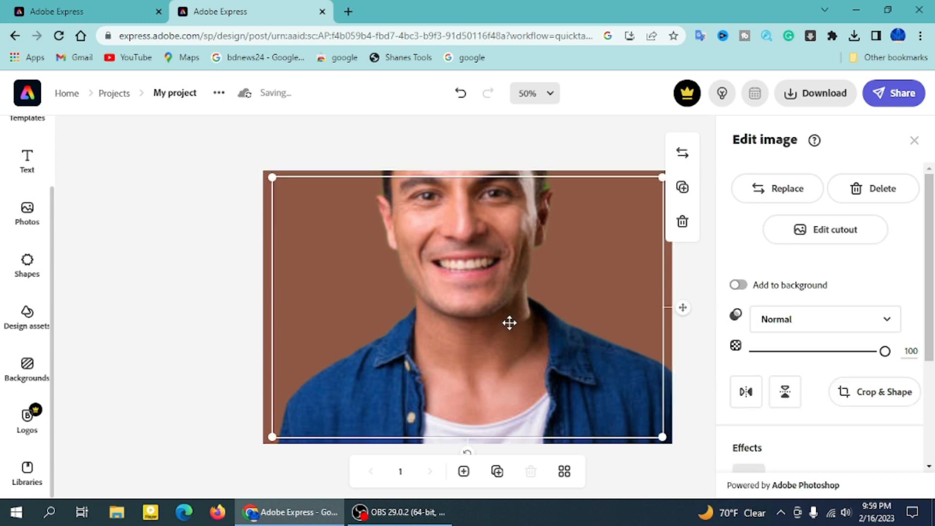
pyautogui.moveTo(507, 321); pyautogui.dragTo(529, 328)
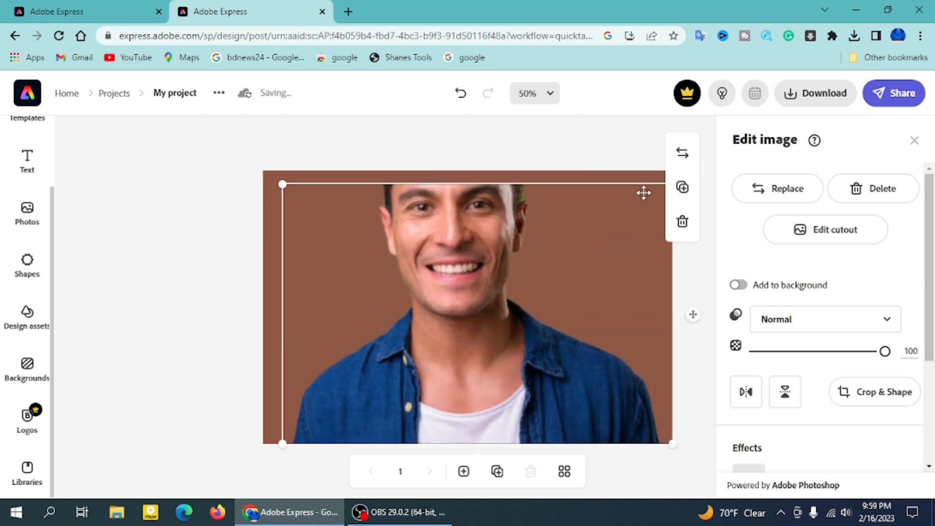
pyautogui.moveTo(281, 185); pyautogui.dragTo(414, 254)
pyautogui.moveTo(588, 376); pyautogui.dragTo(478, 320)
# Step: Undo the shrinking and repositioning of the portrait and its conversion to the canvas background
pyautogui.hotkey('ctrl', 'z')
pyautogui.hotkey('ctrl', 'z')
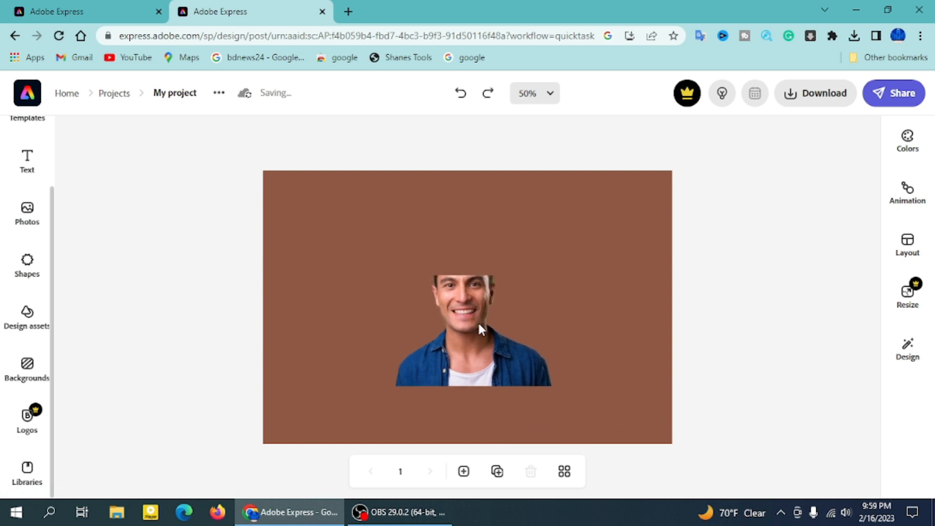
pyautogui.hotkey('ctrl', 'z')
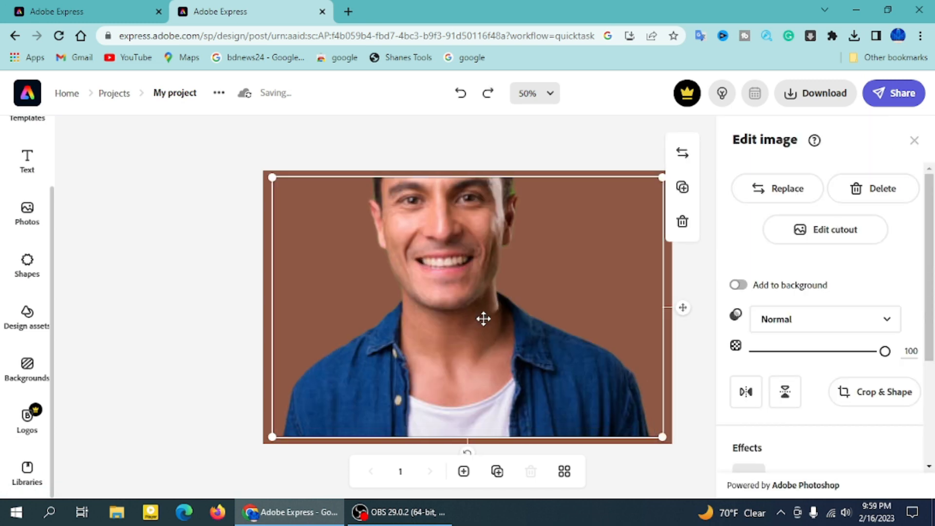
pyautogui.hotkey('ctrl', 'z')
pyautogui.hotkey('ctrl', 'z')
pyautogui.hotkey('ctrl', 'z')
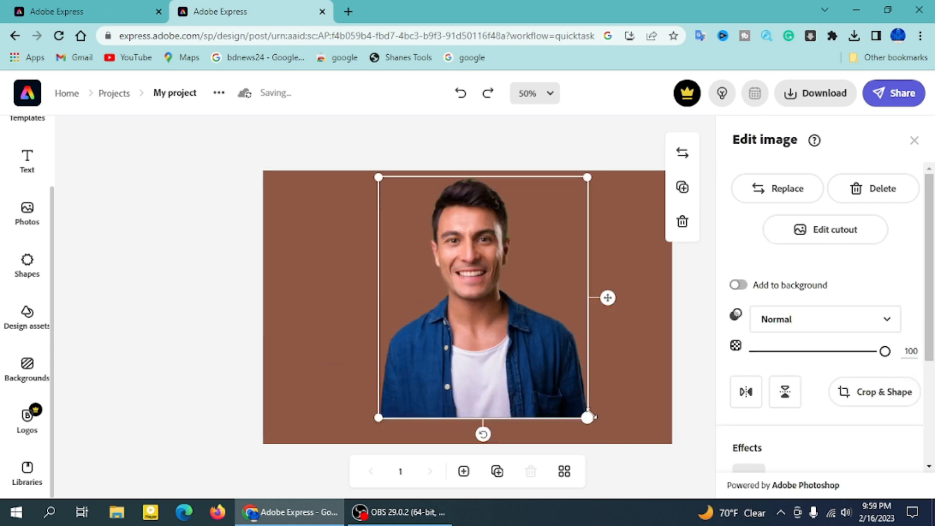
# Step: Resize the cutout to about four fifths of the canvas height and rest it on the canvas's lower edge near the centre
pyautogui.moveTo(588, 417); pyautogui.dragTo(545, 313)
pyautogui.moveTo(480, 297); pyautogui.dragTo(492, 330)
pyautogui.moveTo(528, 366); pyautogui.dragTo(591, 438)
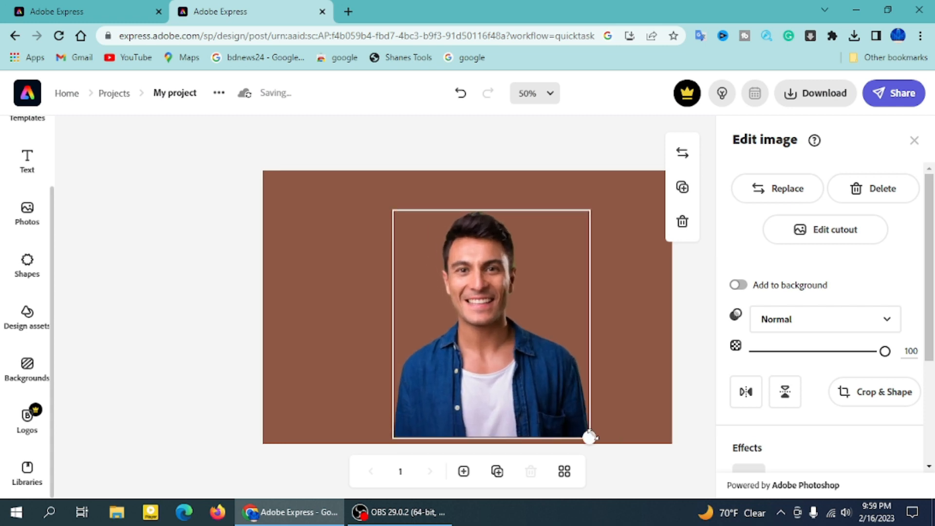
pyautogui.moveTo(509, 384); pyautogui.dragTo(500, 389)
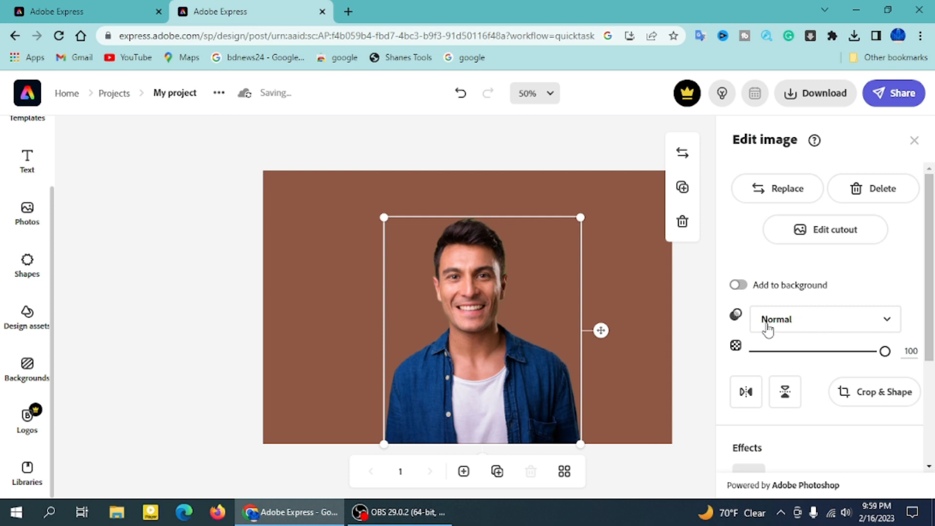
# Step: Try the Screen and Multiply blend modes on the cutout, then restore Normal
pyautogui.scroll(-3, 903, 328)
pyautogui.scroll(3, 904, 331)
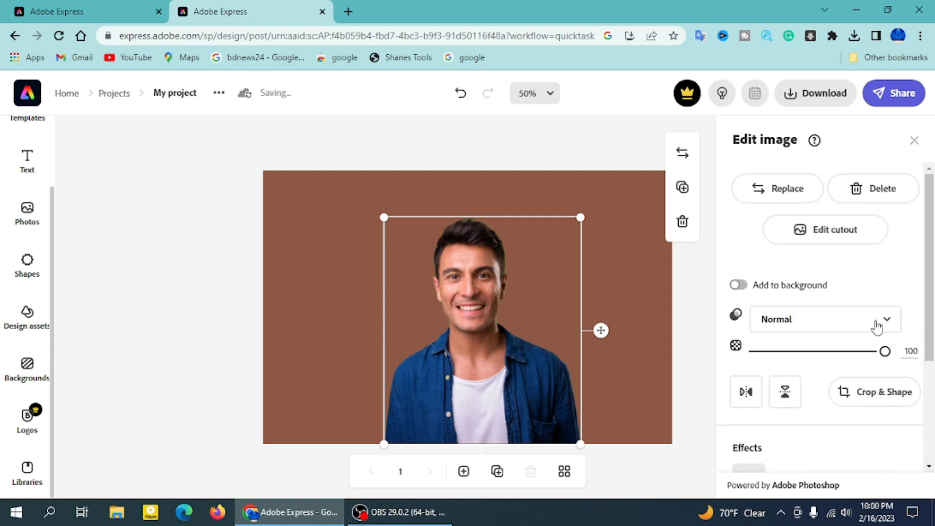
pyautogui.click(877, 327)
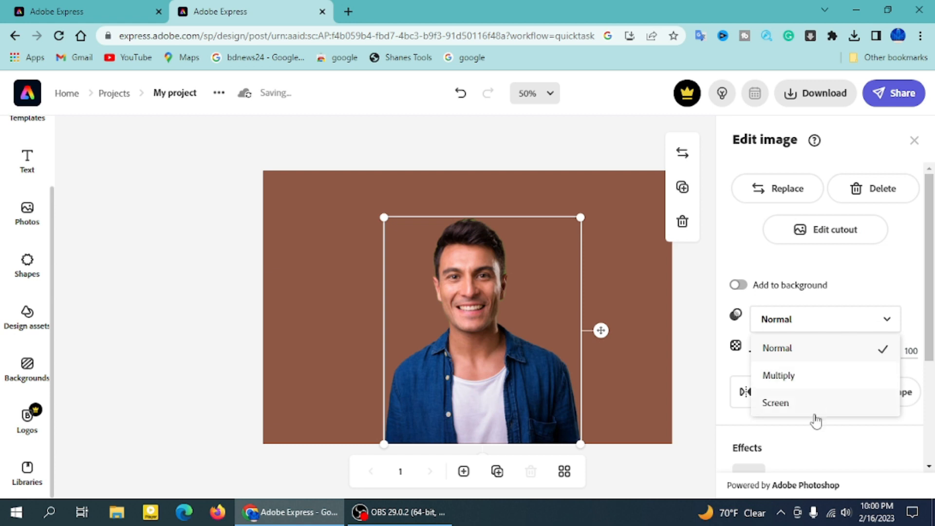
pyautogui.click(779, 403)
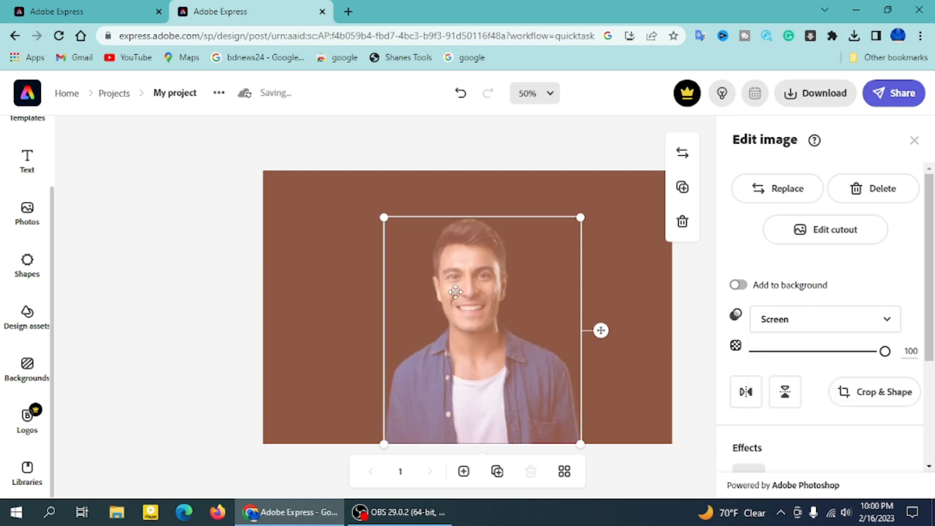
pyautogui.click(885, 328)
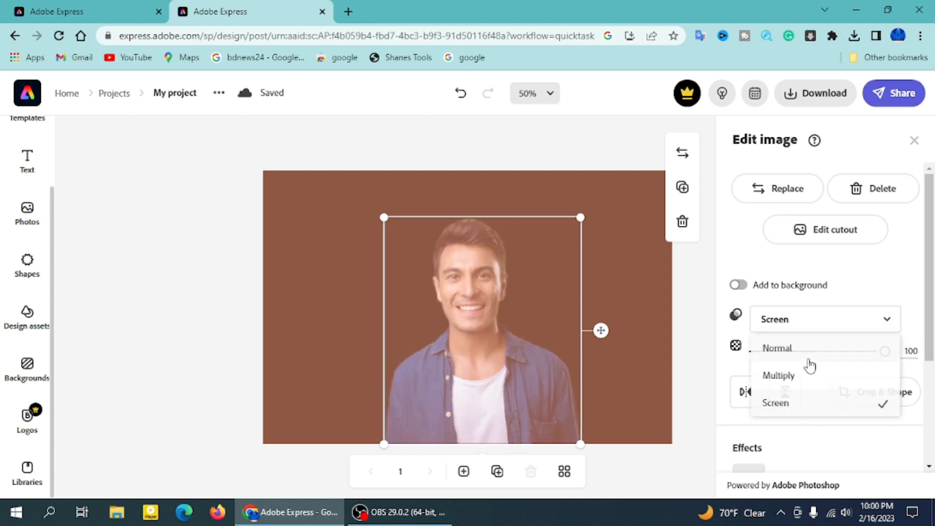
pyautogui.click(806, 380)
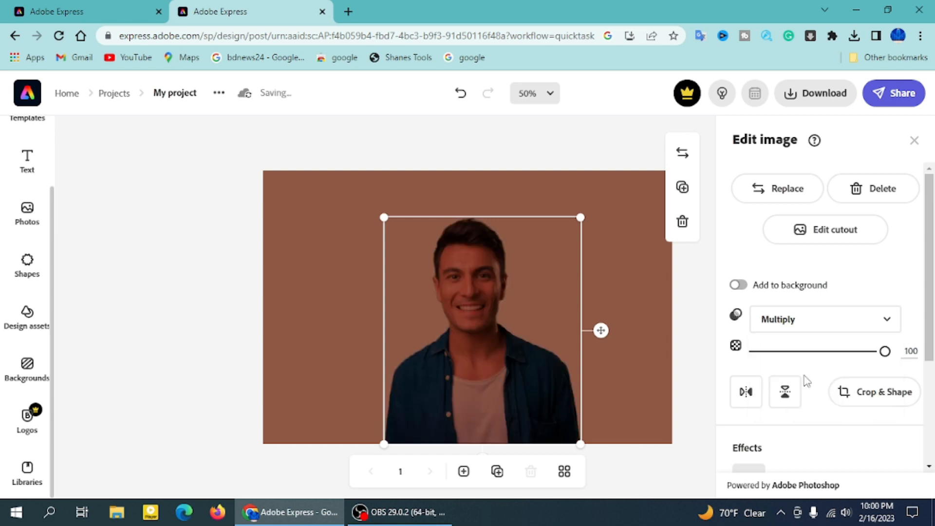
pyautogui.click(875, 327)
pyautogui.click(775, 348)
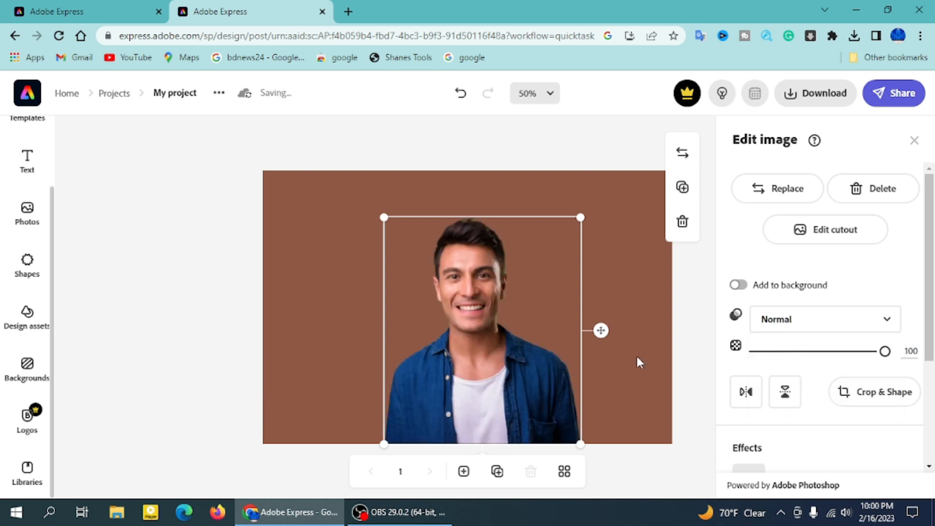
# Step: Try adjusting the lower edge of the cutout in Crop & Shape, then discard the crop
pyautogui.scroll(-3, 909, 356)
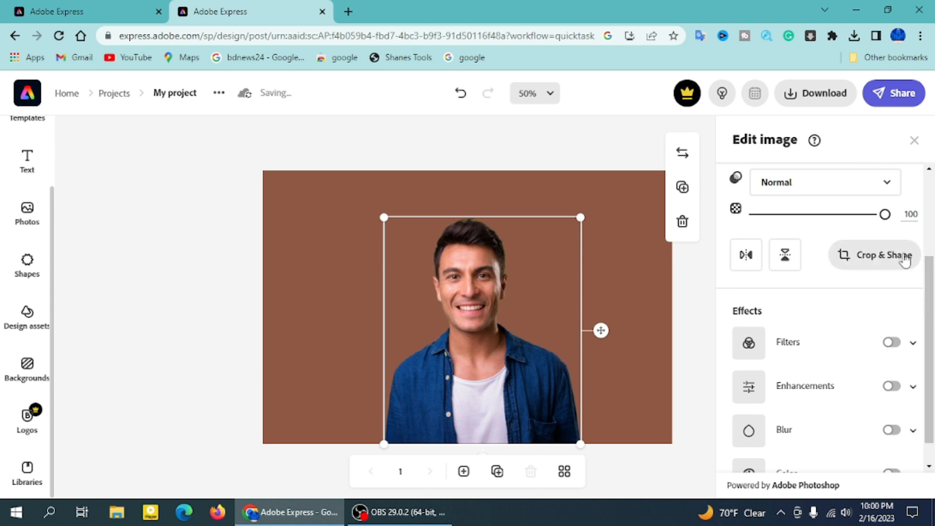
pyautogui.click(865, 266)
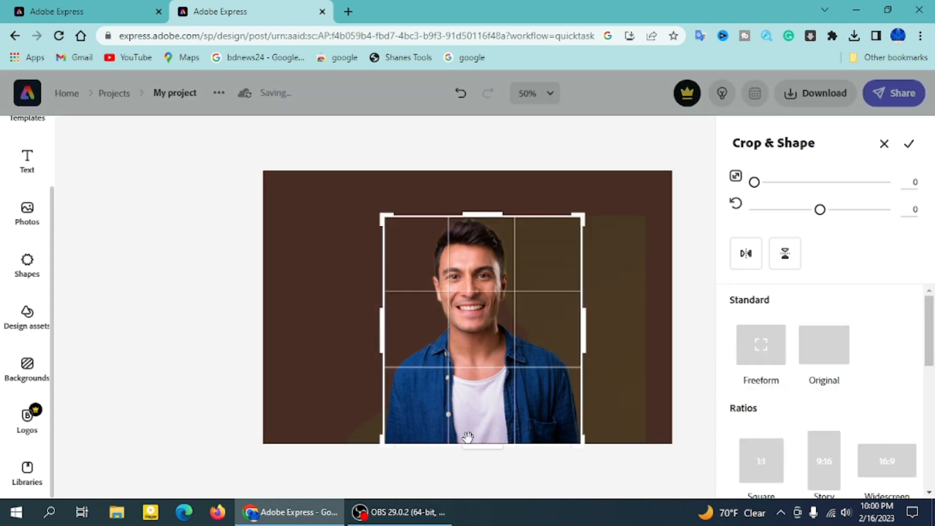
pyautogui.moveTo(472, 443)
pyautogui.mouseDown()
pyautogui.moveTo(478, 329)
pyautogui.moveTo(472, 428)
pyautogui.moveTo(481, 351)
pyautogui.moveTo(483, 448)
pyautogui.mouseUp()
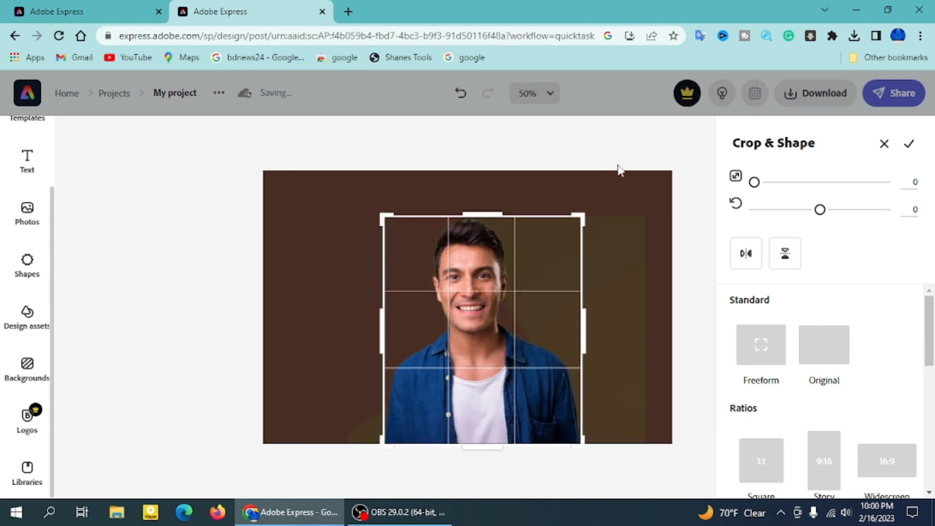
pyautogui.click(884, 143)
# Step: Flip the cutout horizontally and back, then vertically and back to its original orientation
pyautogui.scroll(-3, 847, 432)
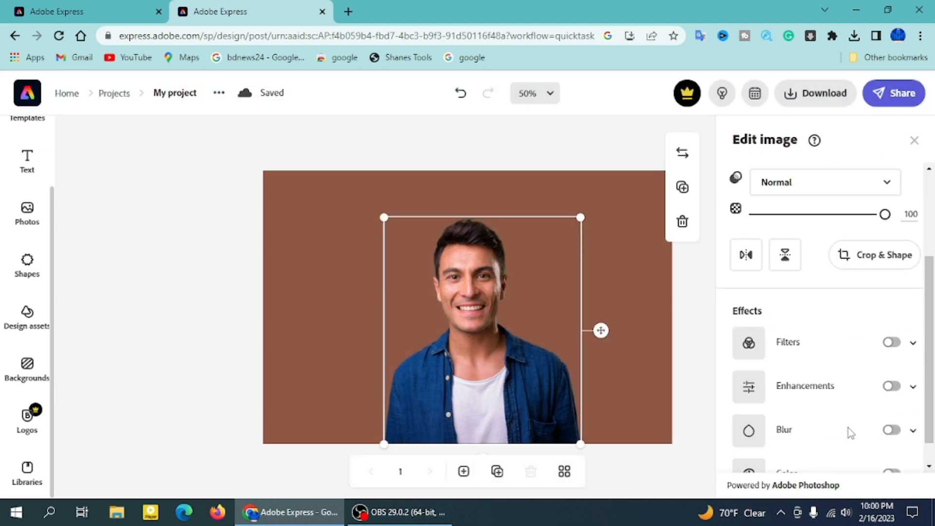
pyautogui.click(746, 228)
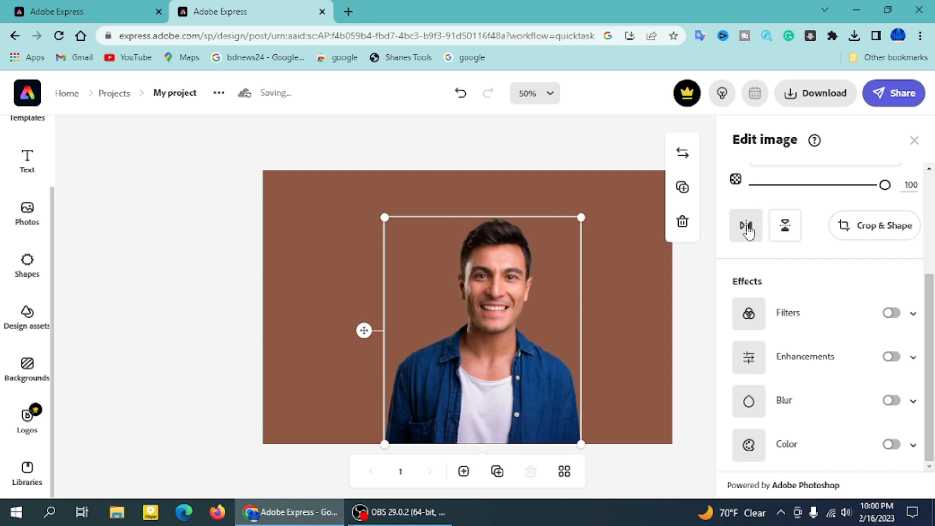
pyautogui.click(746, 228)
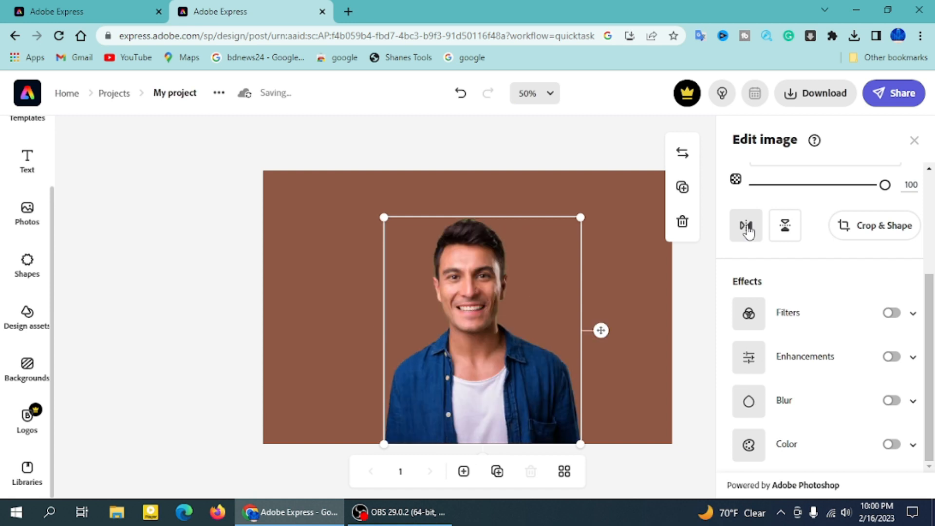
pyautogui.click(786, 227)
pyautogui.click(785, 227)
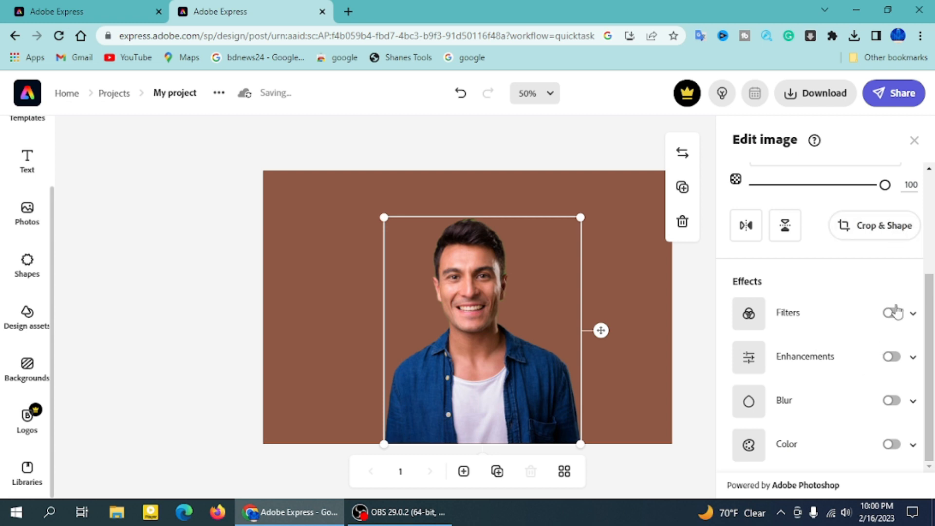
# Step: Try the Blur effect on the cutout, then turn it off
pyautogui.click(892, 400)
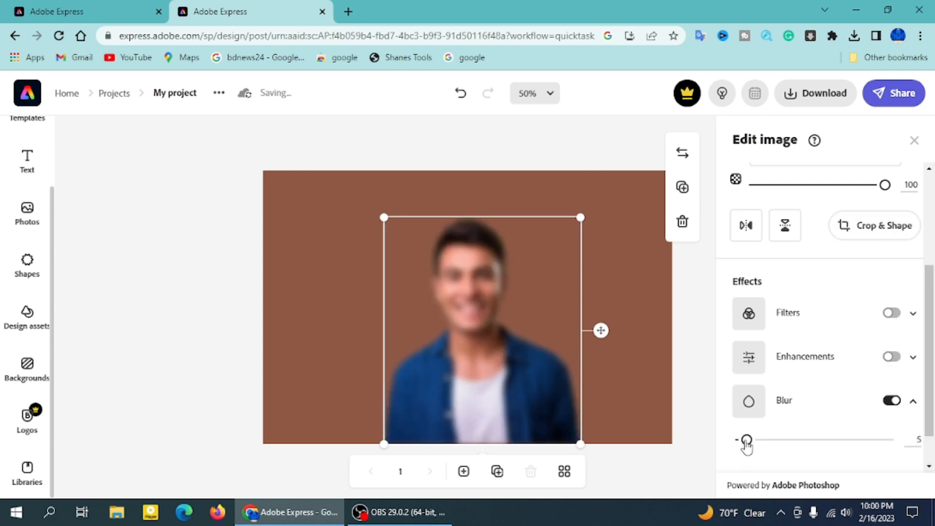
pyautogui.moveTo(745, 441)
pyautogui.mouseDown()
pyautogui.moveTo(836, 444)
pyautogui.moveTo(729, 457)
pyautogui.moveTo(745, 457)
pyautogui.mouseUp()
pyautogui.click(889, 402)
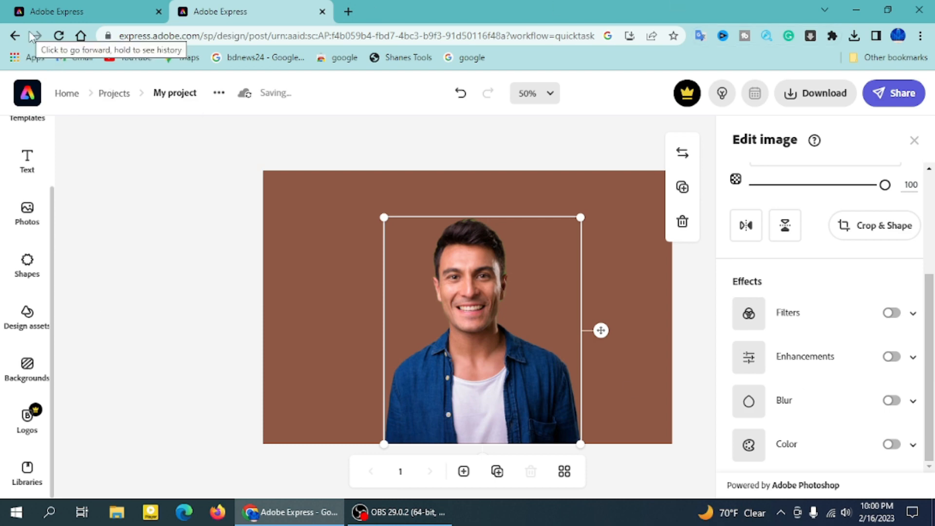
# Step: Leave the project for the home page and open the Generate QR code quick action
pyautogui.click(14, 37)
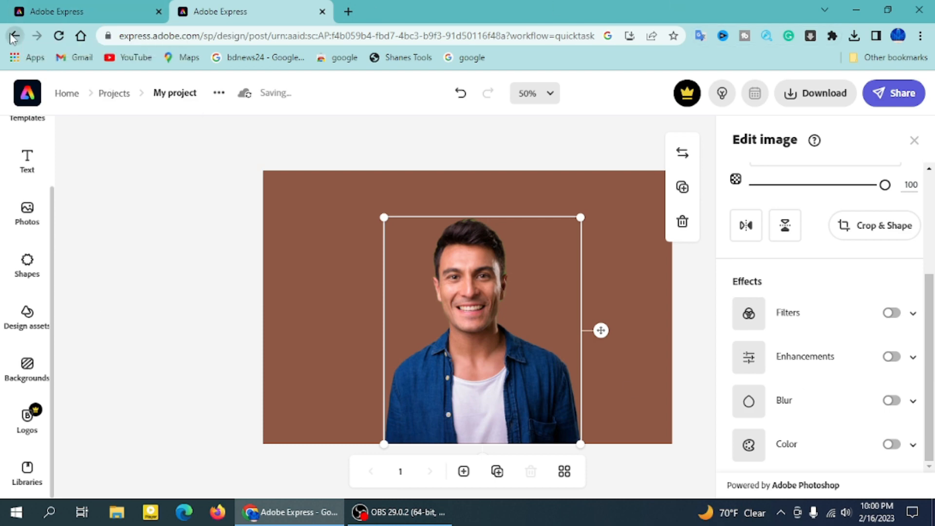
pyautogui.scroll(-4, 321, 291)
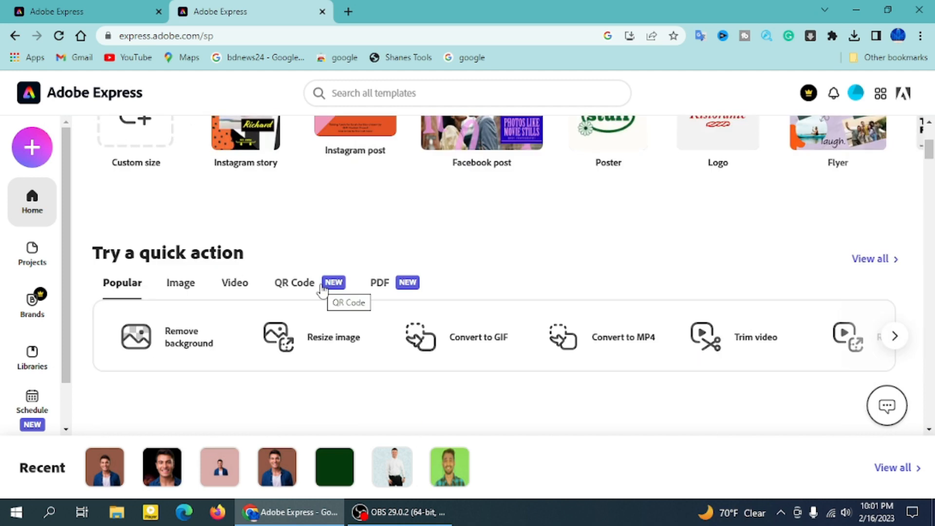
pyautogui.click(306, 290)
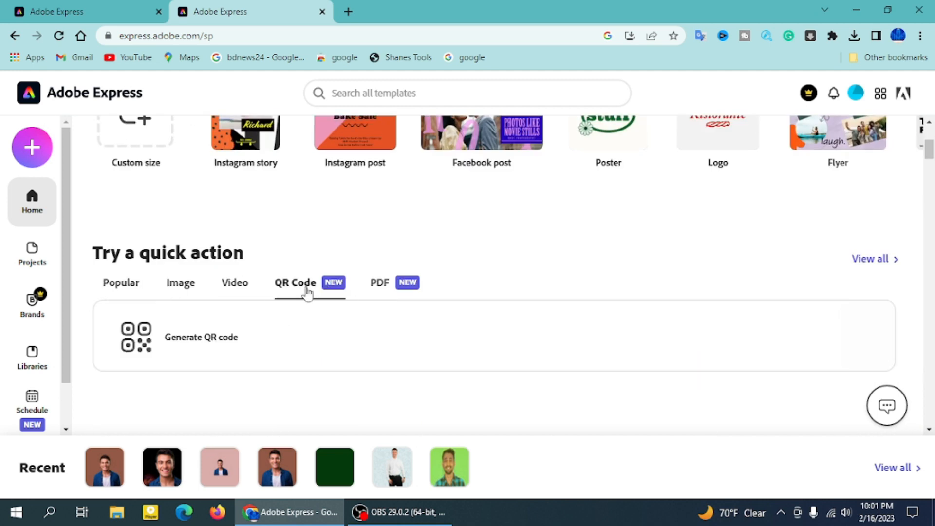
pyautogui.click(222, 349)
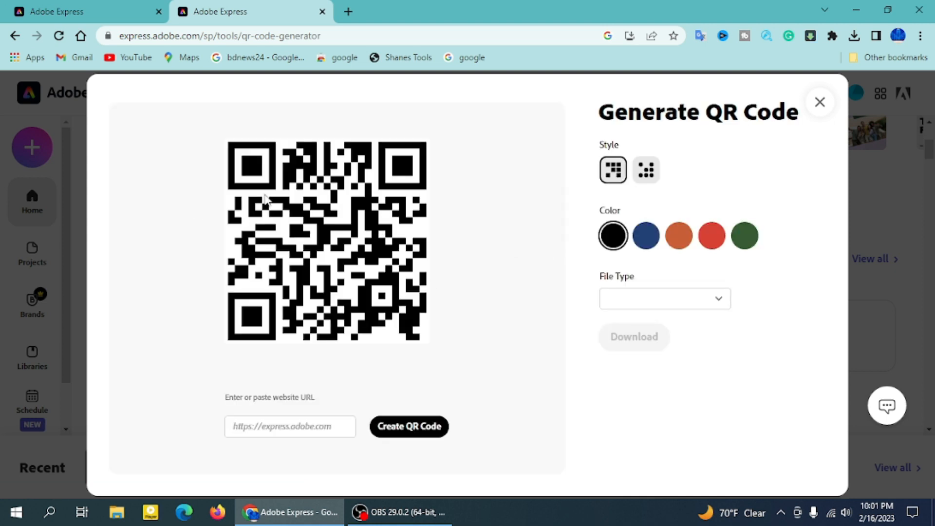
# Step: Try the QR code in blue, red, green and orange and in the dotted style, then restore black squares
pyautogui.click(652, 246)
pyautogui.click(712, 241)
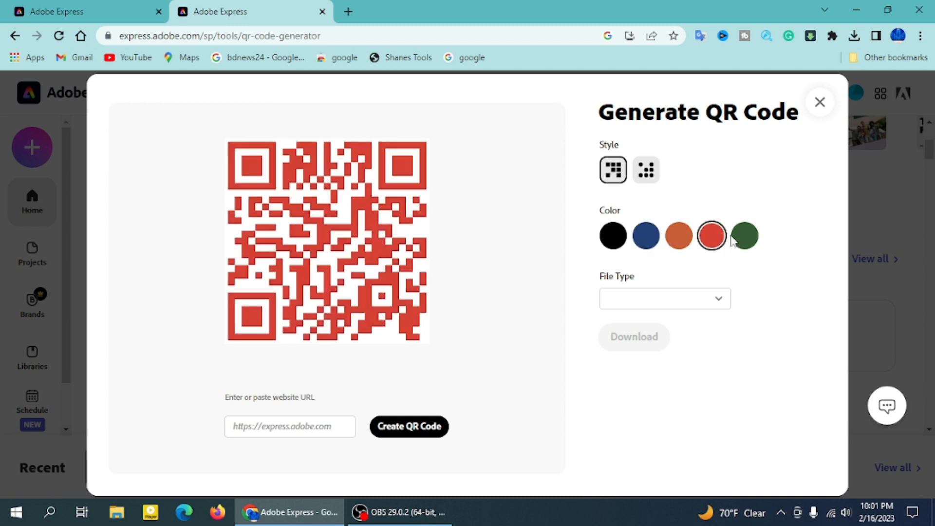
pyautogui.click(746, 243)
pyautogui.click(678, 239)
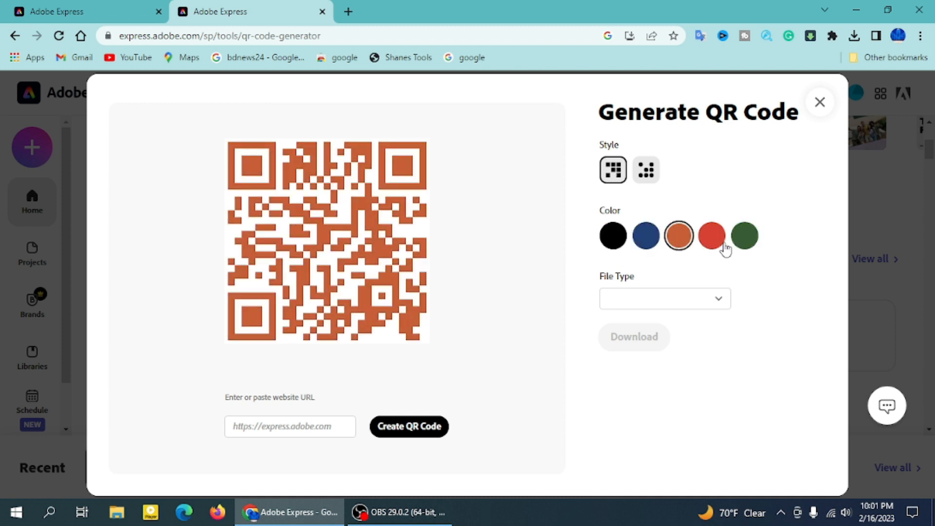
pyautogui.click(743, 244)
pyautogui.click(640, 244)
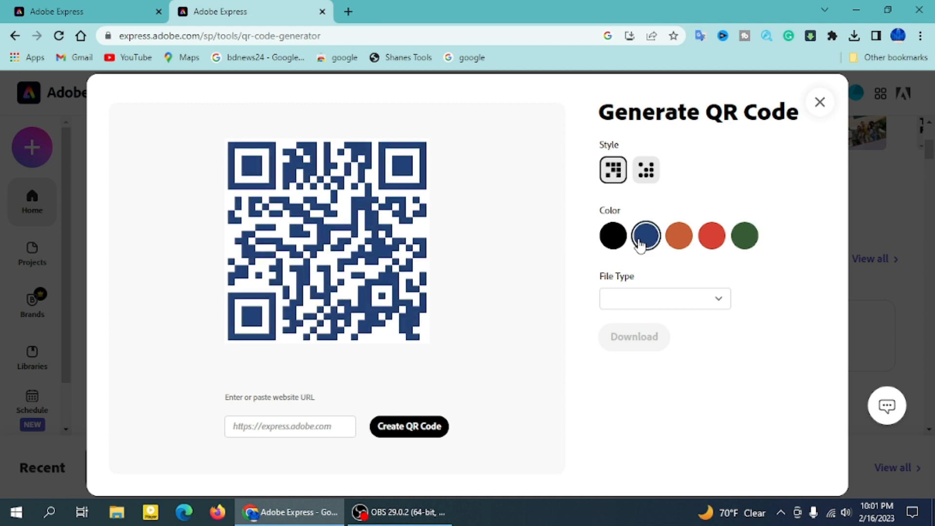
pyautogui.click(647, 171)
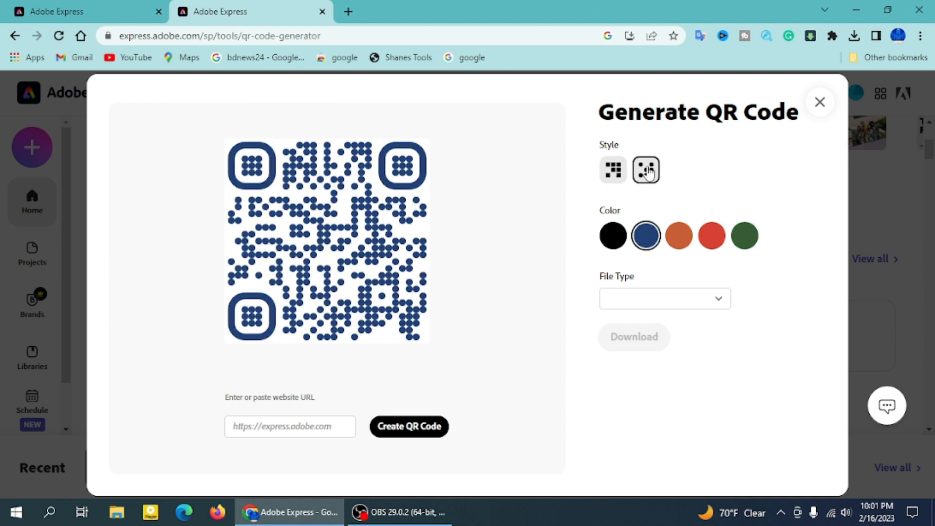
pyautogui.click(612, 171)
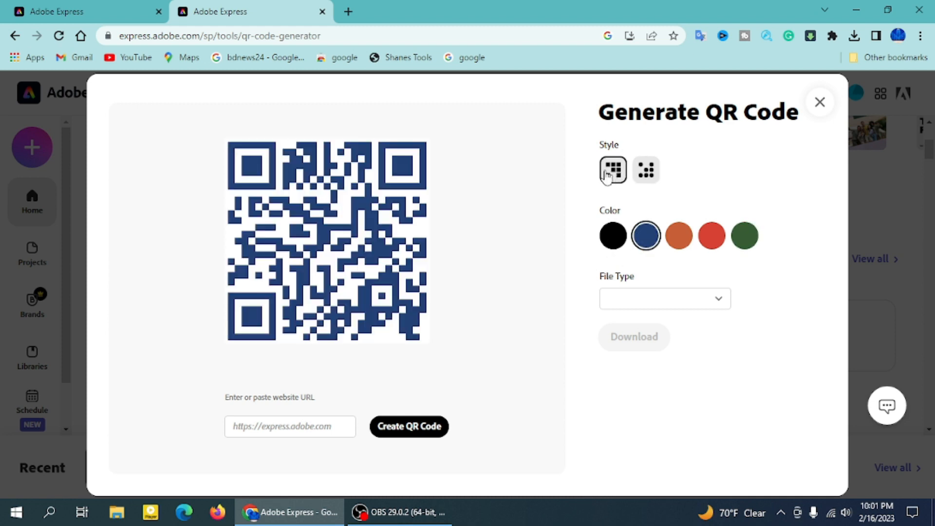
pyautogui.click(613, 239)
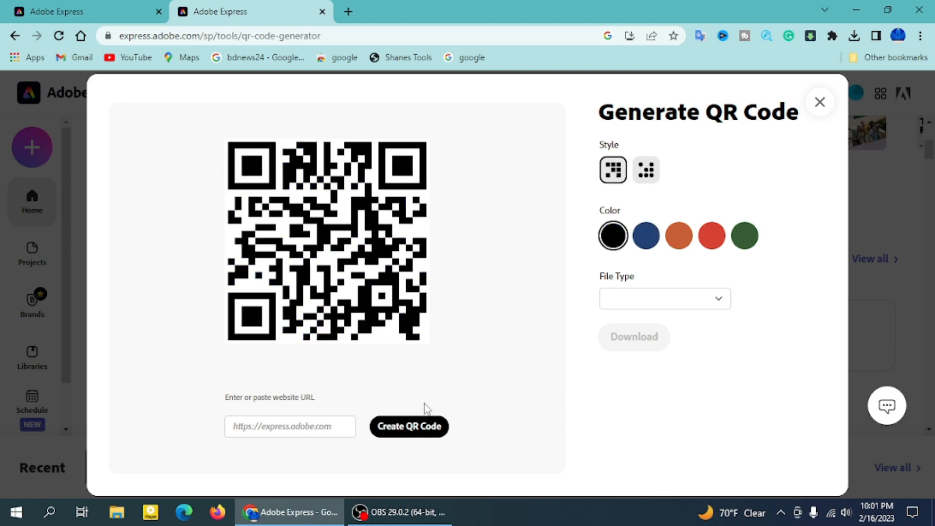
# Step: Close the QR code generator and look over the home page's templates and quick actions
pyautogui.click(272, 433)
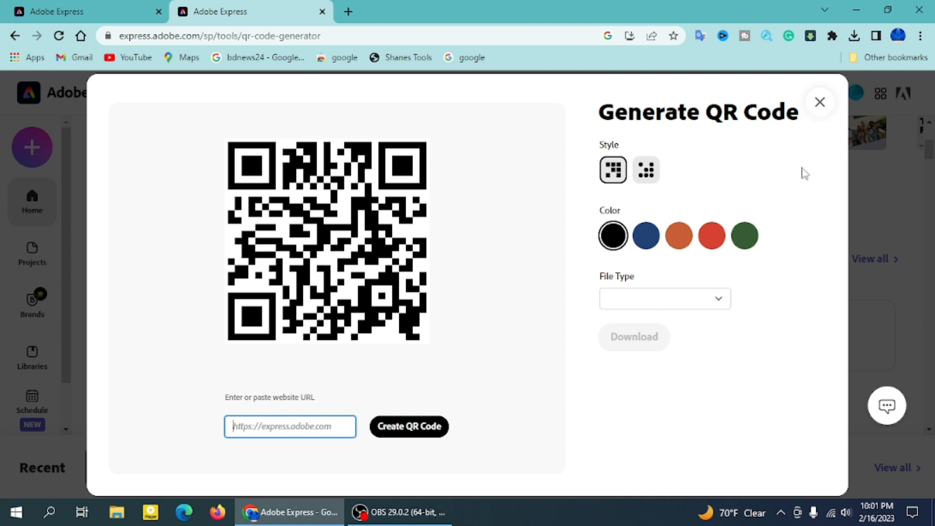
pyautogui.click(820, 103)
pyautogui.scroll(-12, 397, 344)
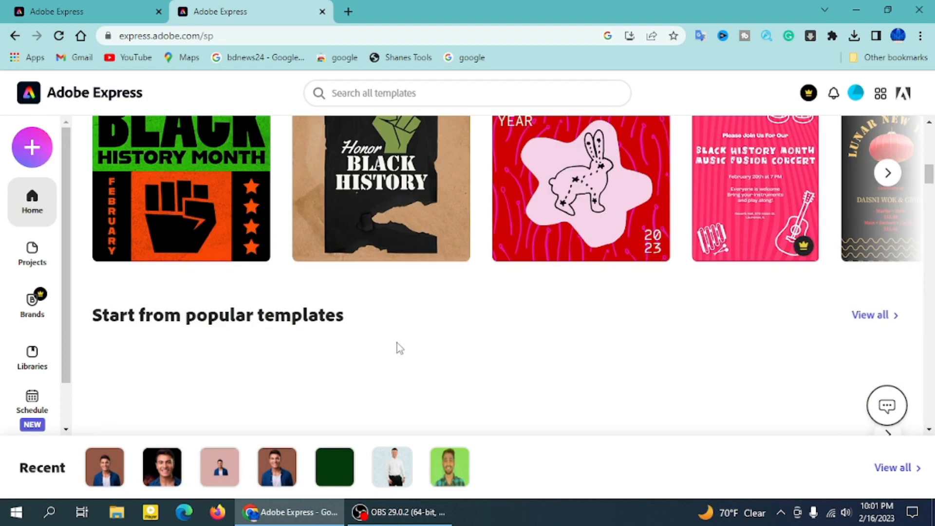
pyautogui.scroll(5, 409, 326)
pyautogui.scroll(5, 418, 322)
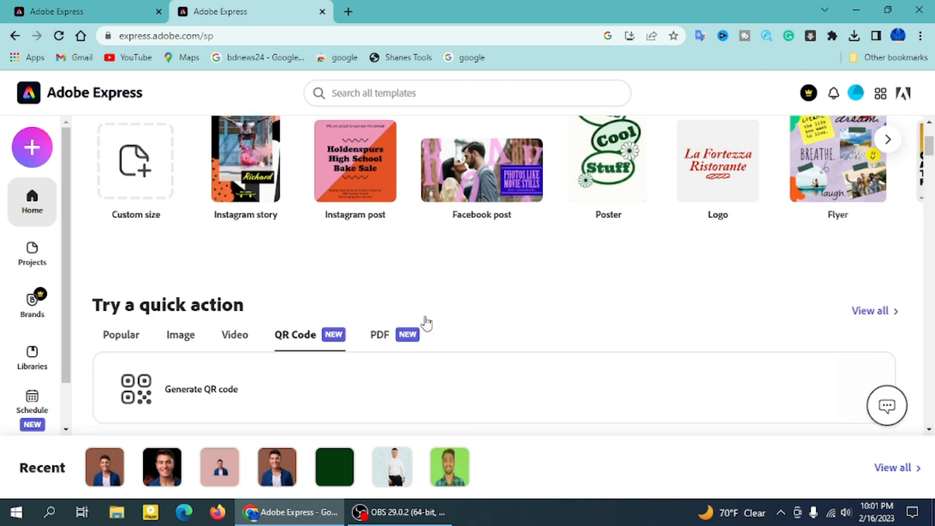